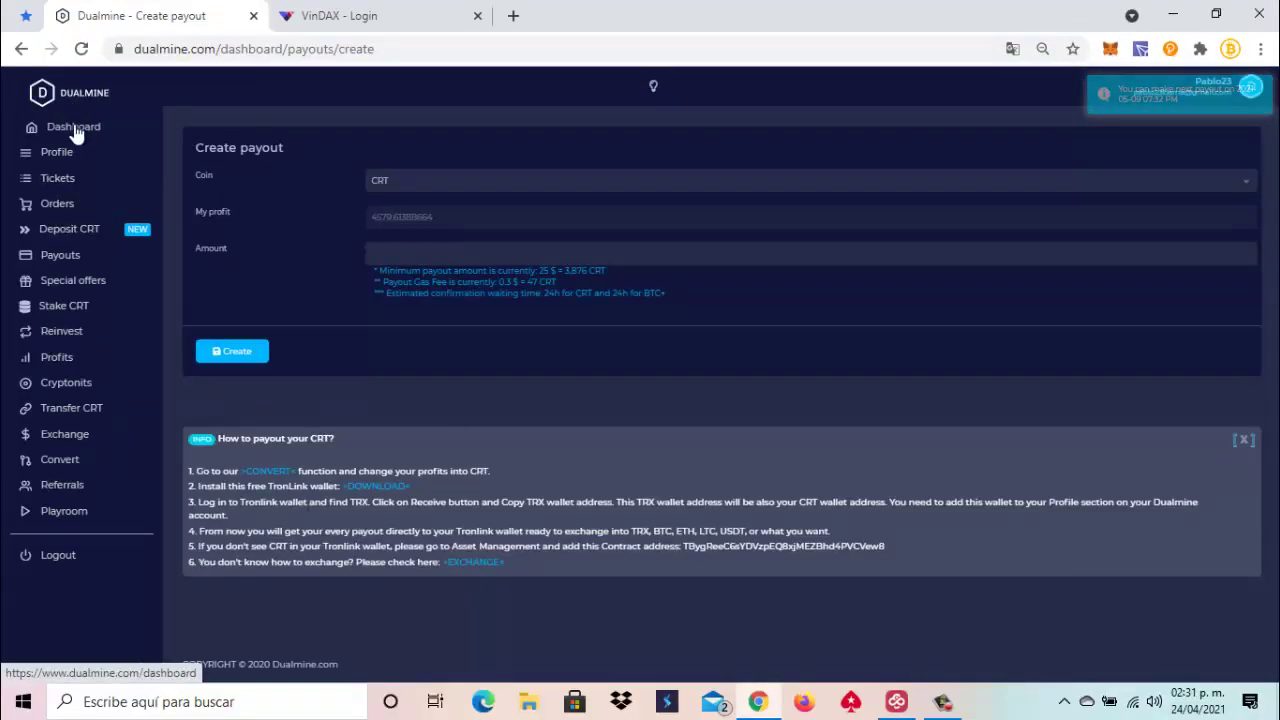
# Open the Dualmine dashboard and review the mining power and profit of each coin.
pyautogui.click(86, 138)
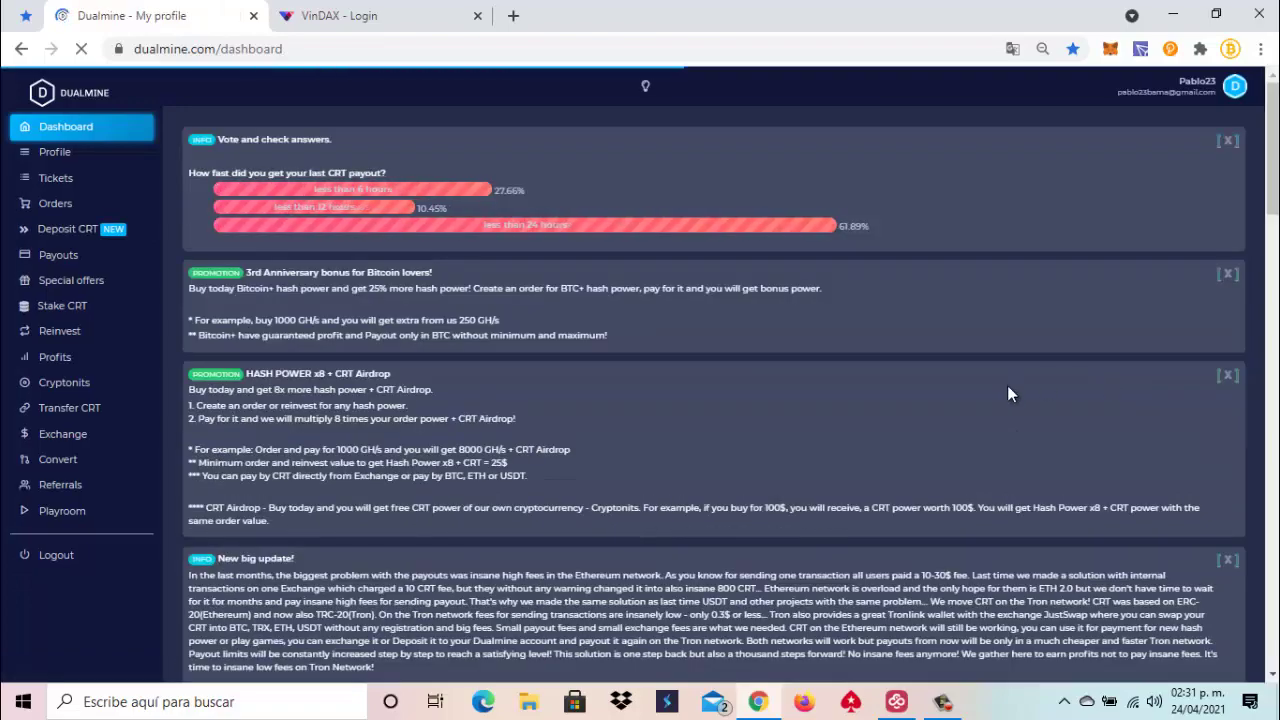
pyautogui.scroll(-5, 1007, 385)
pyautogui.scroll(-3, 1008, 394)
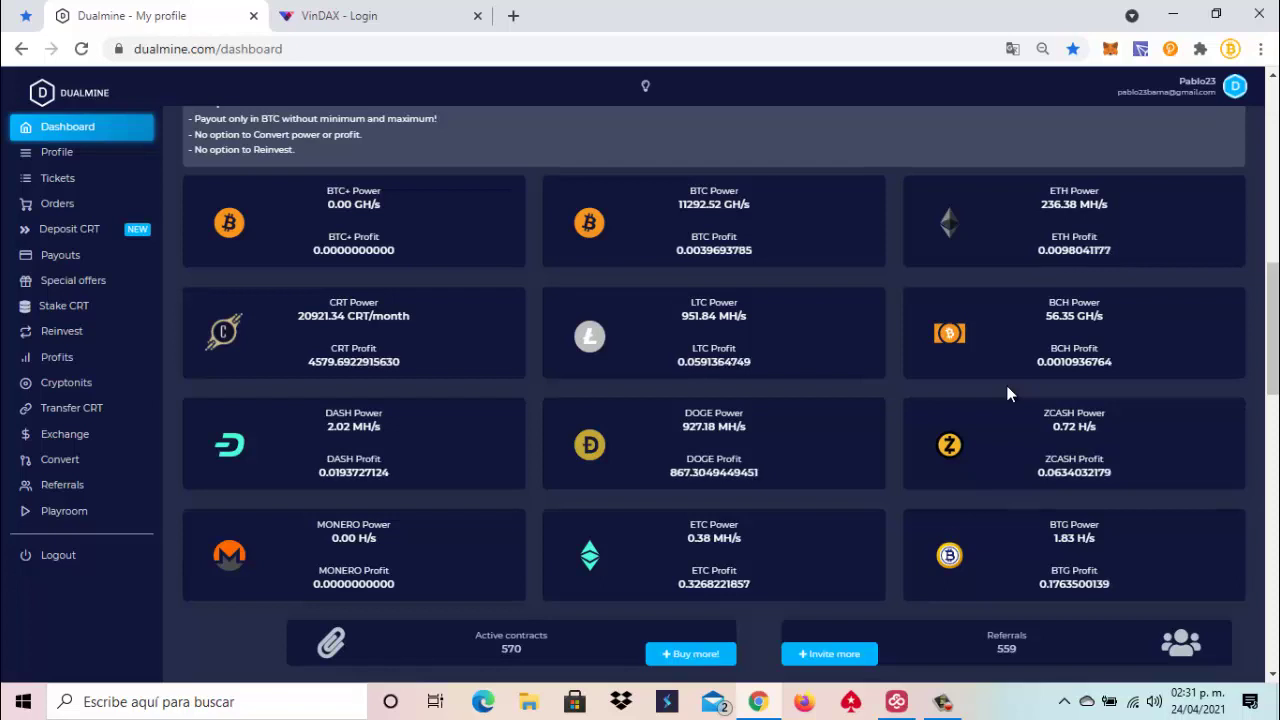
# Check the token balances, including CRT, in the TRON wallet extension's asset list, then close the wallet.
pyautogui.click(1141, 50)
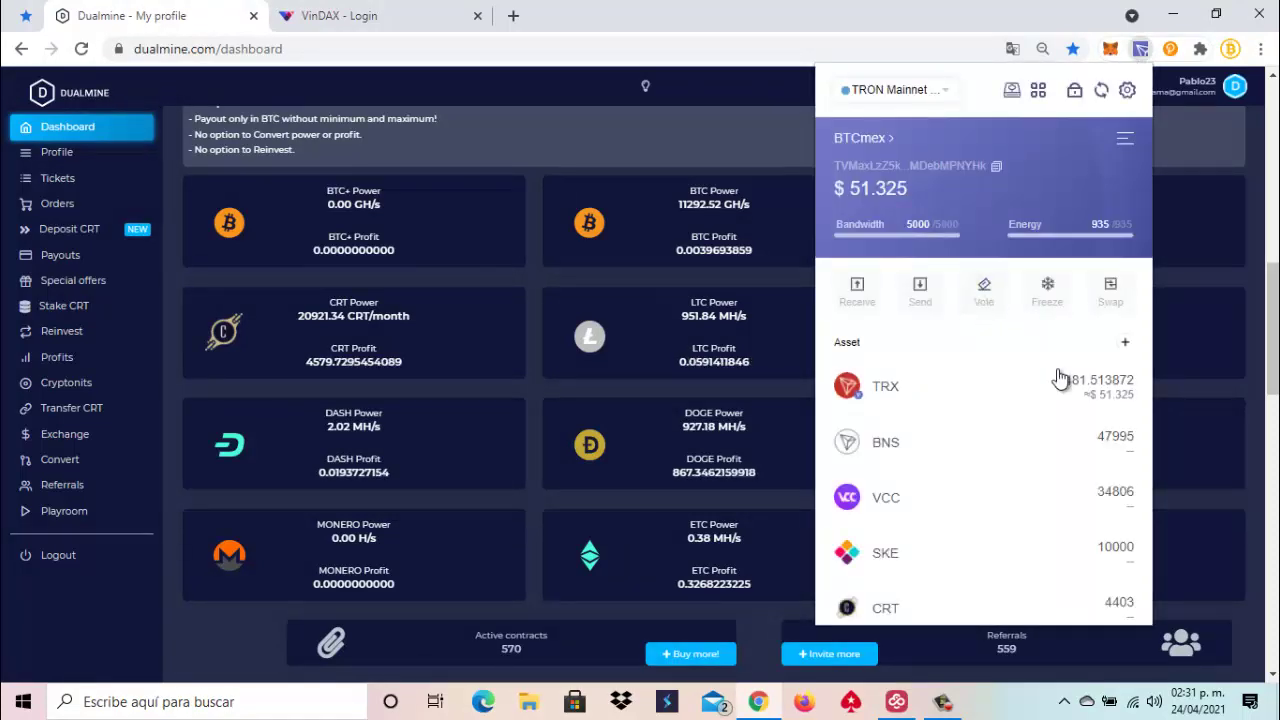
pyautogui.scroll(-5, 1060, 378)
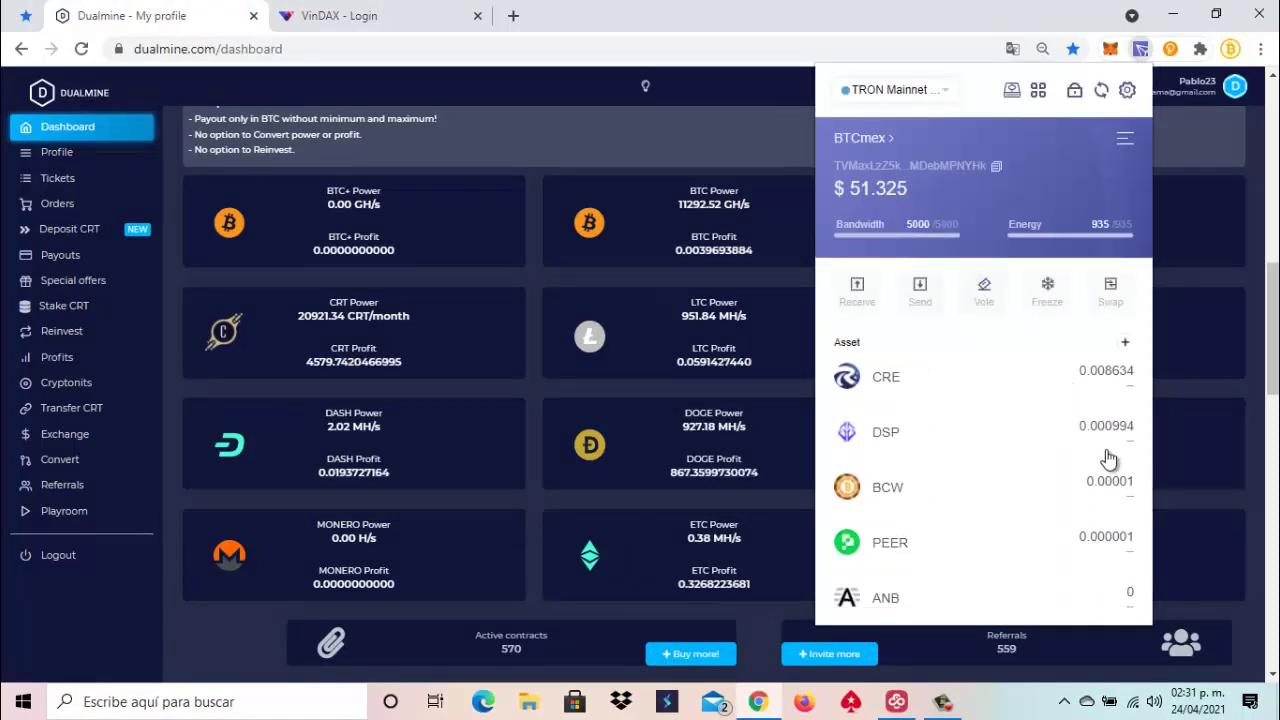
pyautogui.scroll(2, 1023, 482)
pyautogui.scroll(3, 1021, 480)
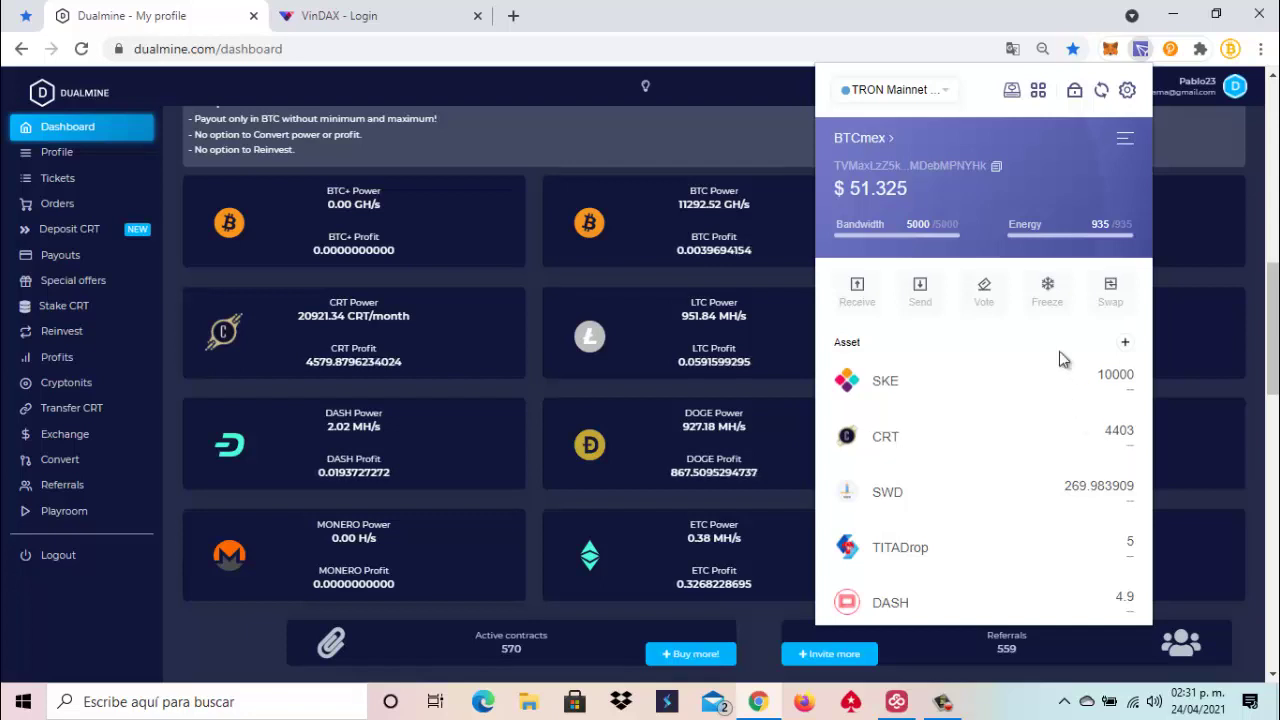
pyautogui.click(1145, 50)
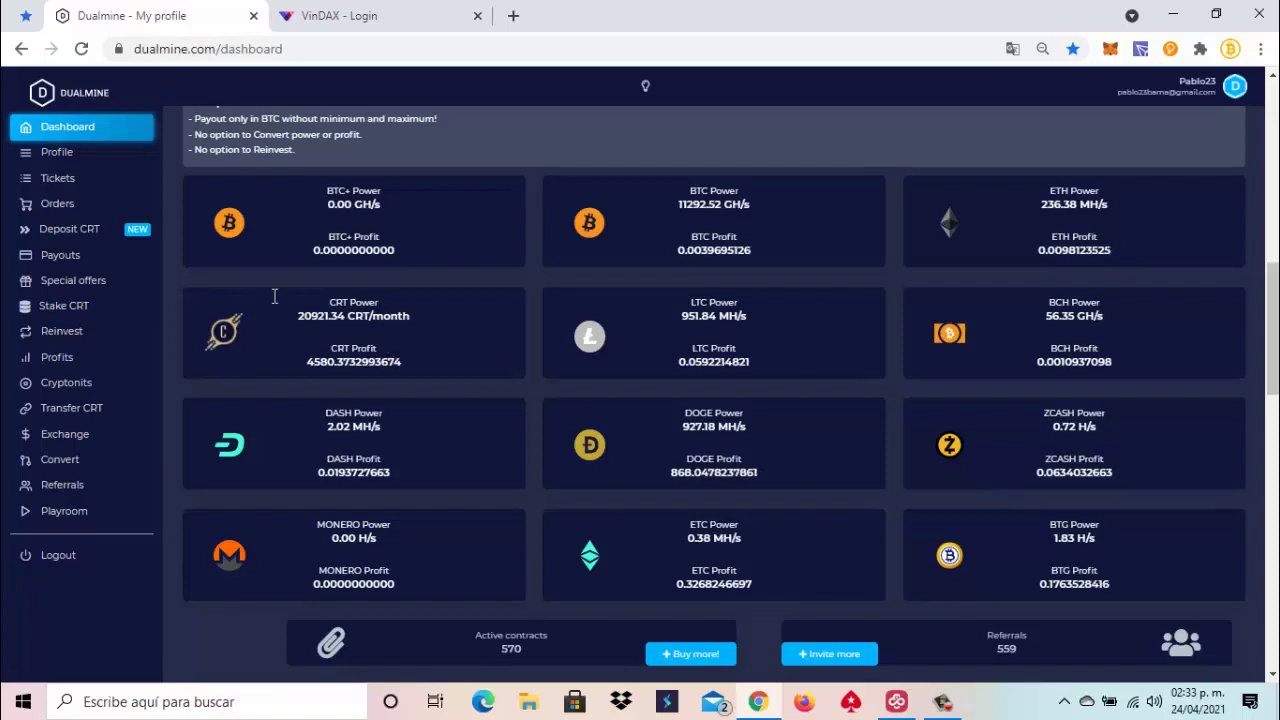
# Switch to the VinDAX site and look over the account page's security and withdrawal settings.
pyautogui.click(388, 22)
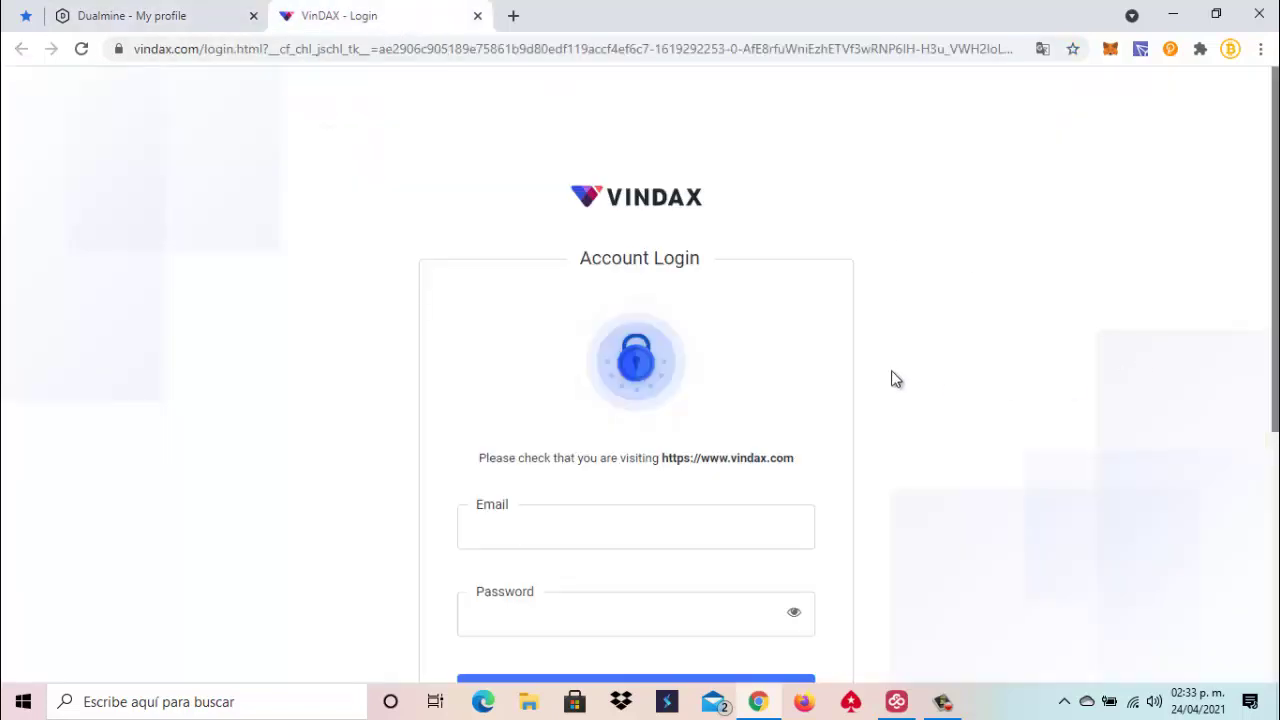
pyautogui.scroll(-3, 947, 268)
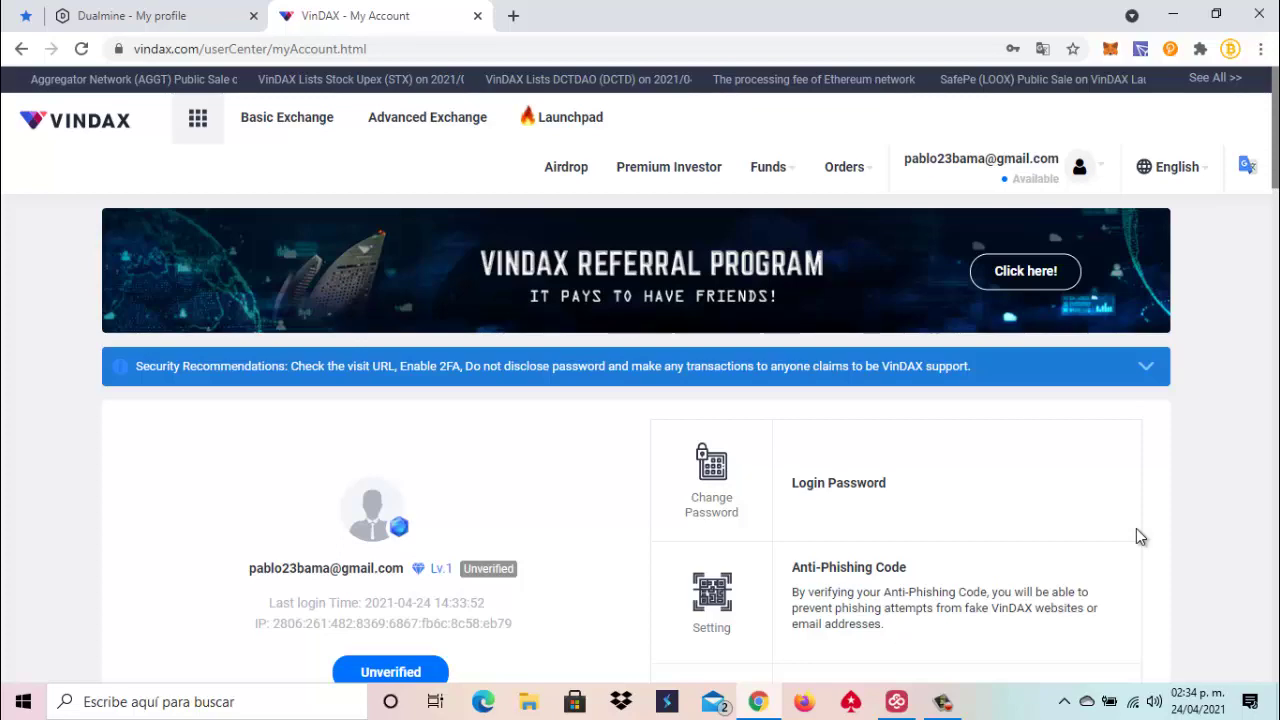
pyautogui.scroll(-5, 1136, 537)
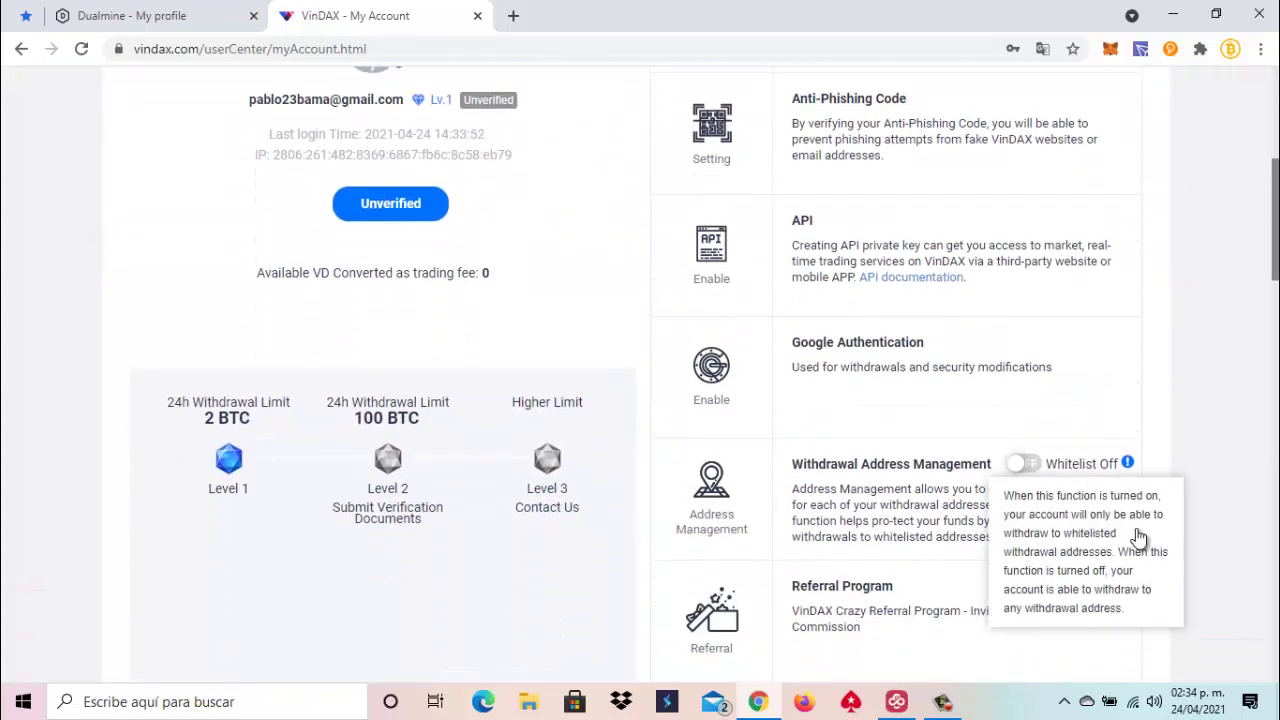
pyautogui.scroll(5, 1138, 537)
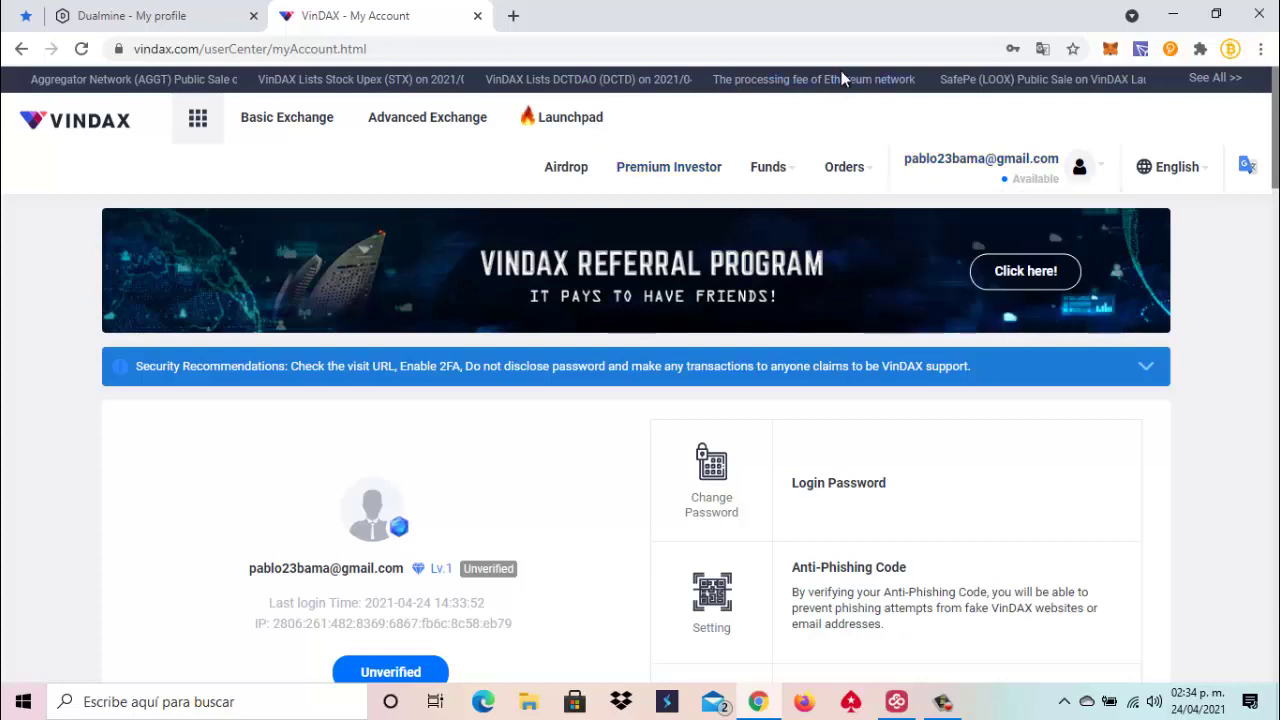
# Open the account's Balances page and filter the coin list by "crt".
pyautogui.moveTo(1080, 166)
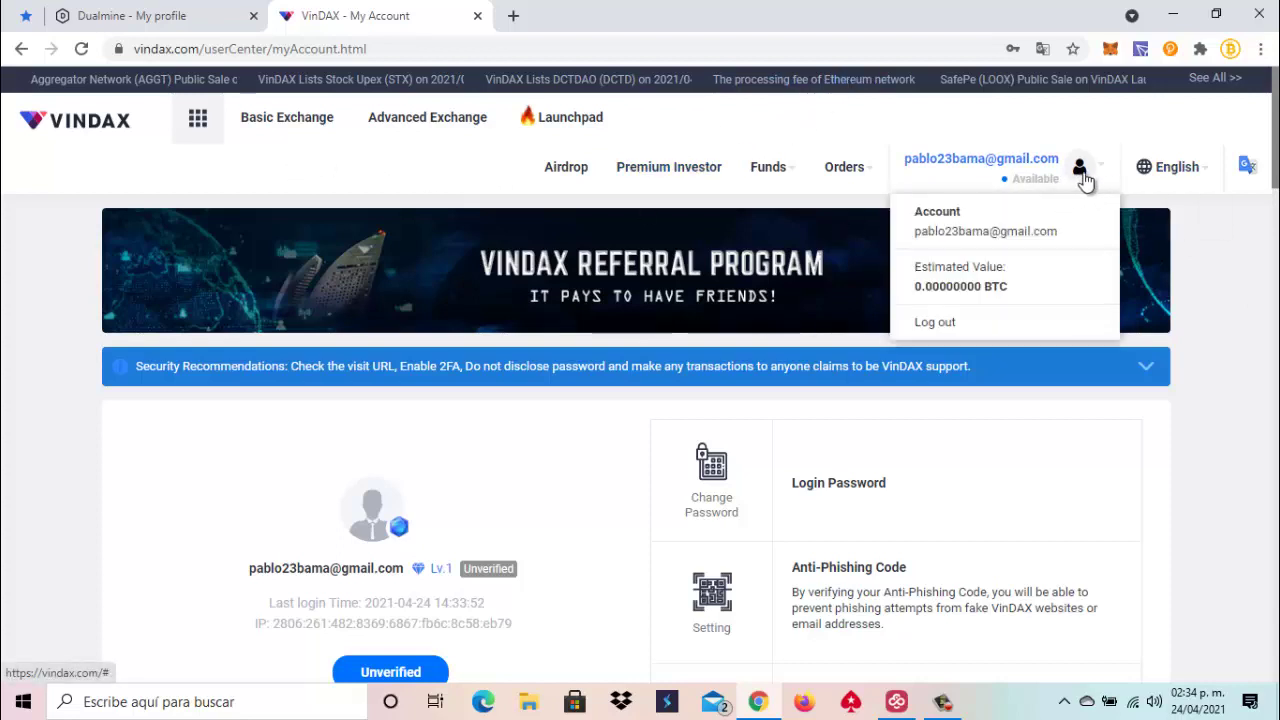
pyautogui.moveTo(858, 175)
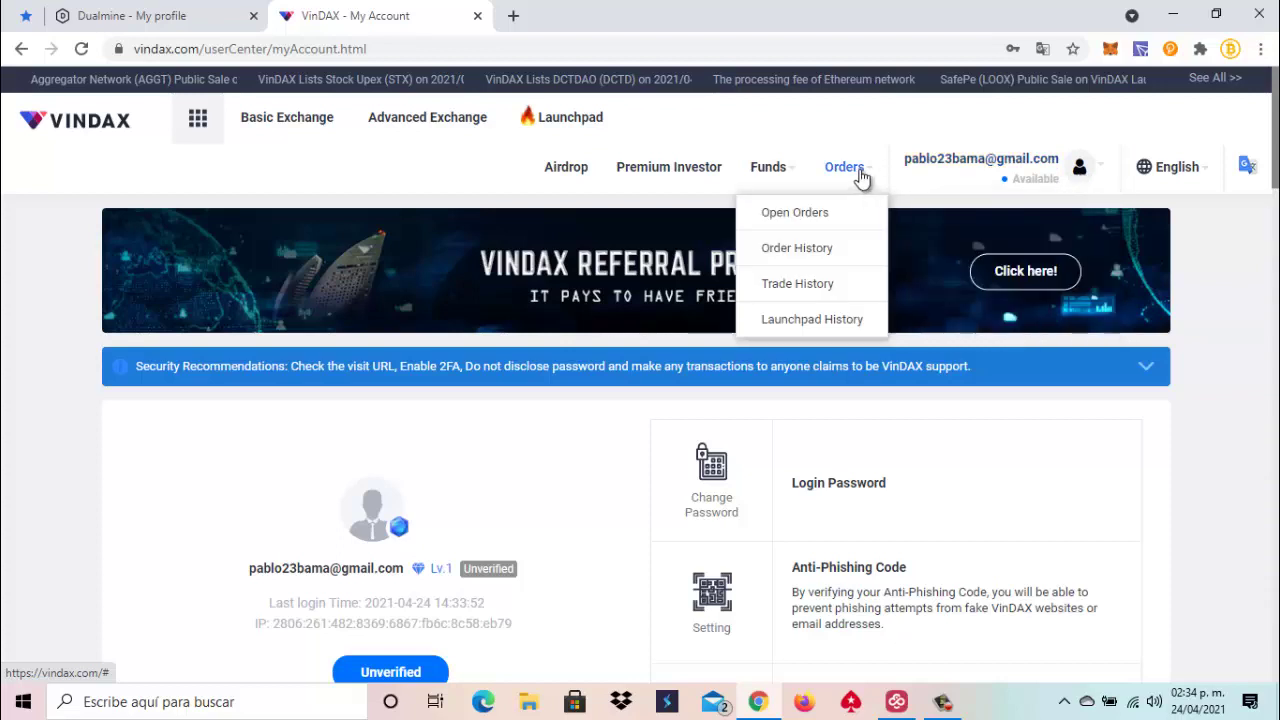
pyautogui.moveTo(767, 175)
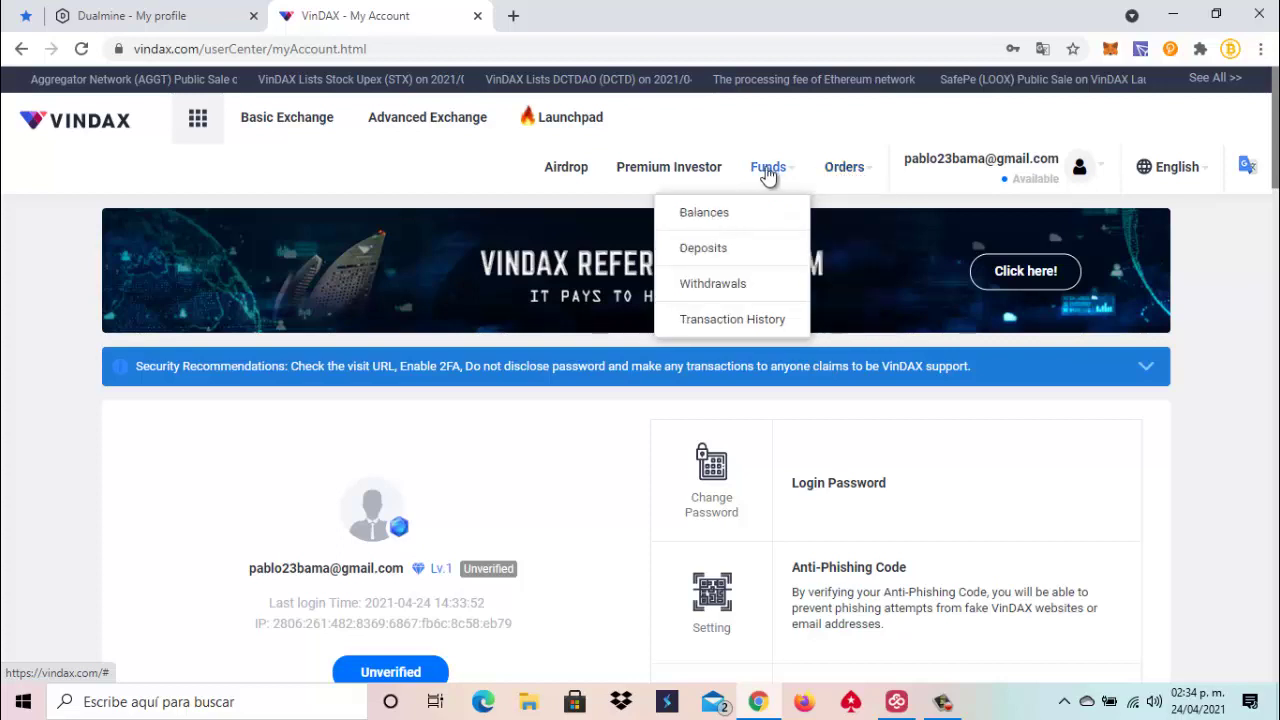
pyautogui.click(724, 228)
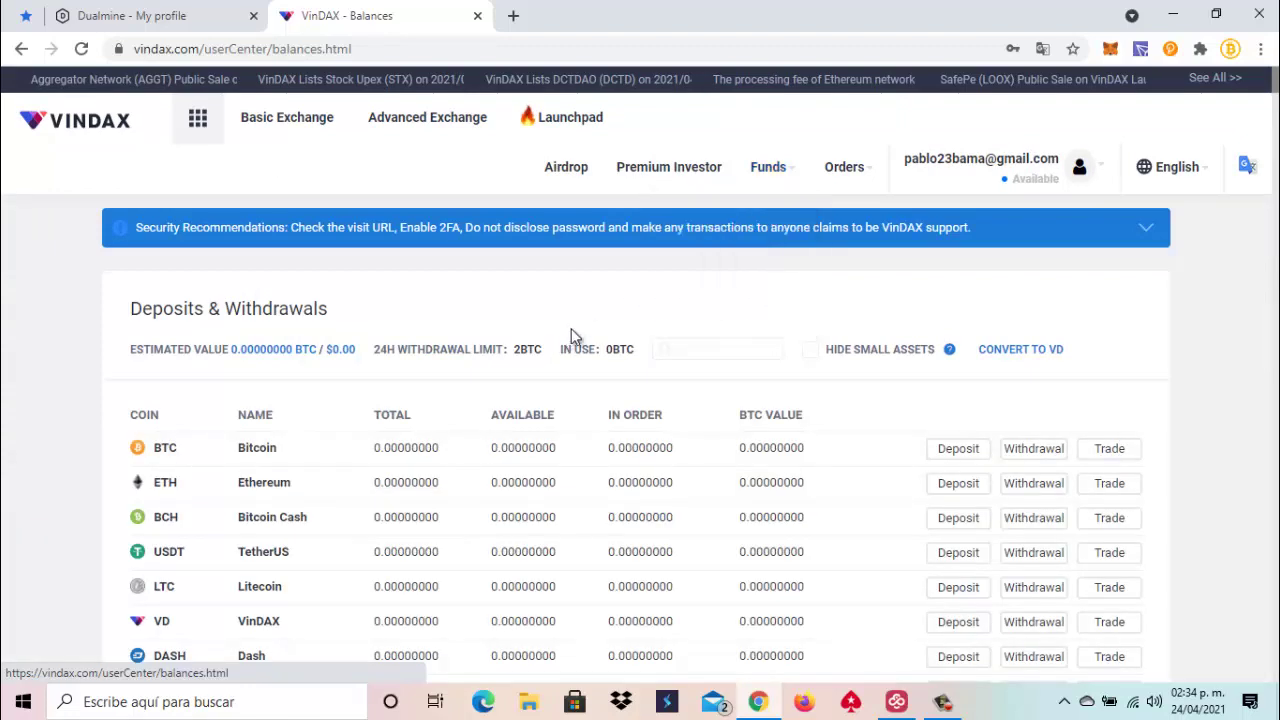
pyautogui.click(679, 350)
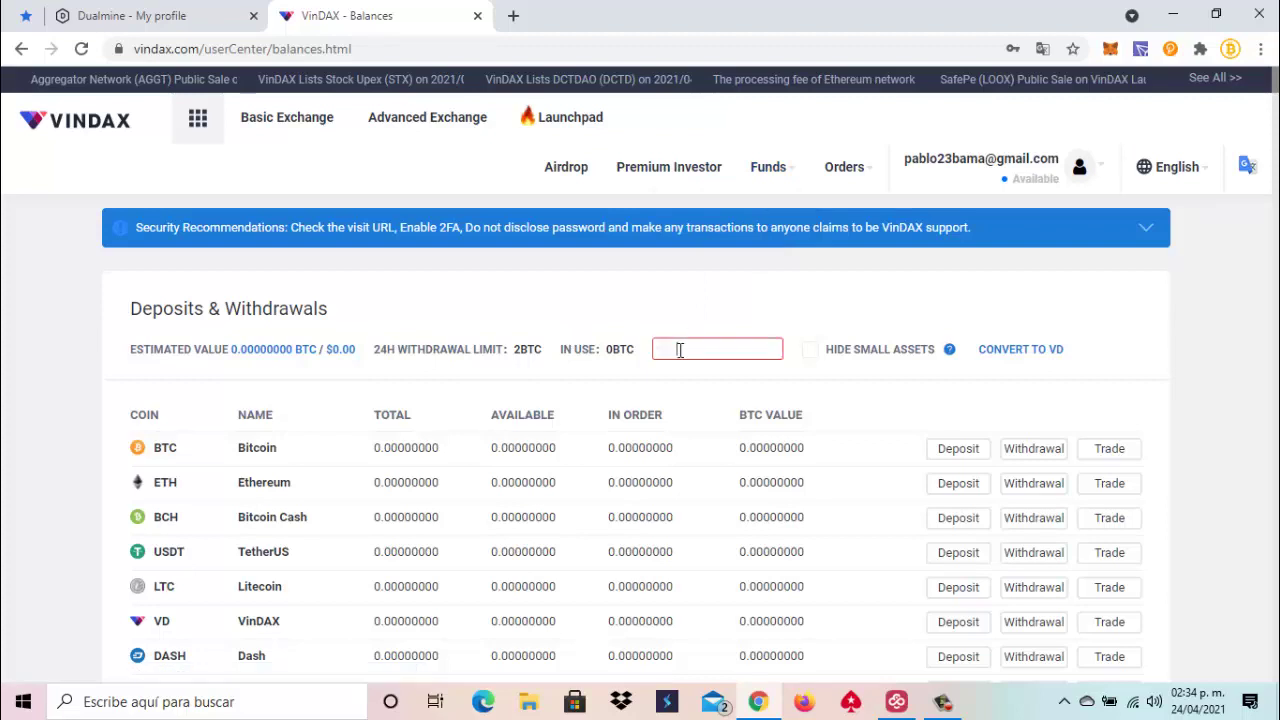
pyautogui.write('crt')
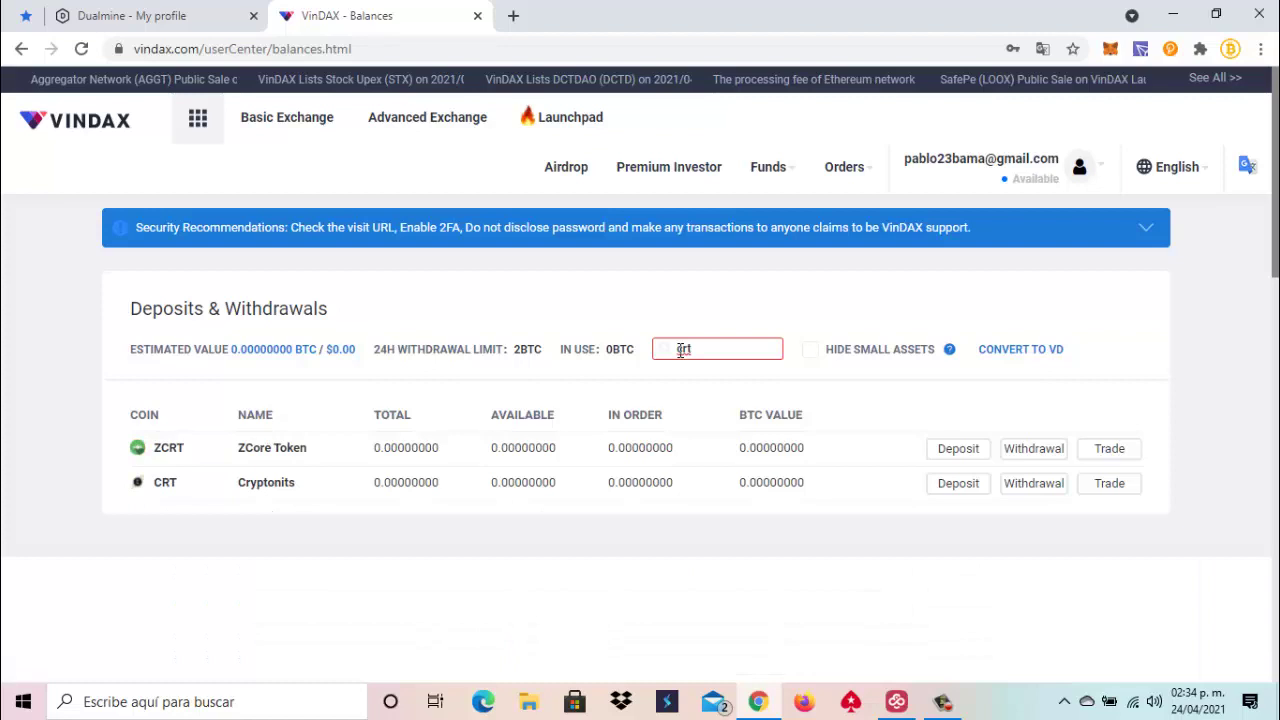
# Open the CRT/BTC market for Cryptonits and enter 4400 CRT as the amount in the limit sell form.
pyautogui.click(1110, 485)
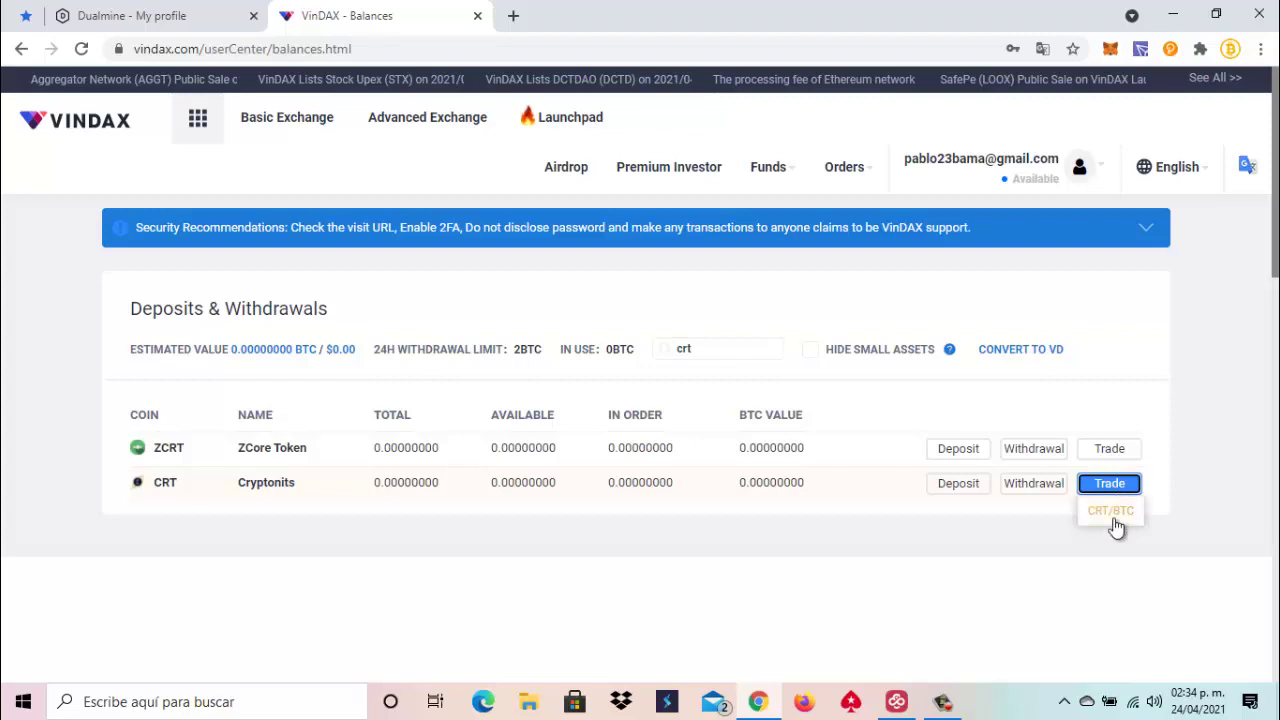
pyautogui.click(1113, 520)
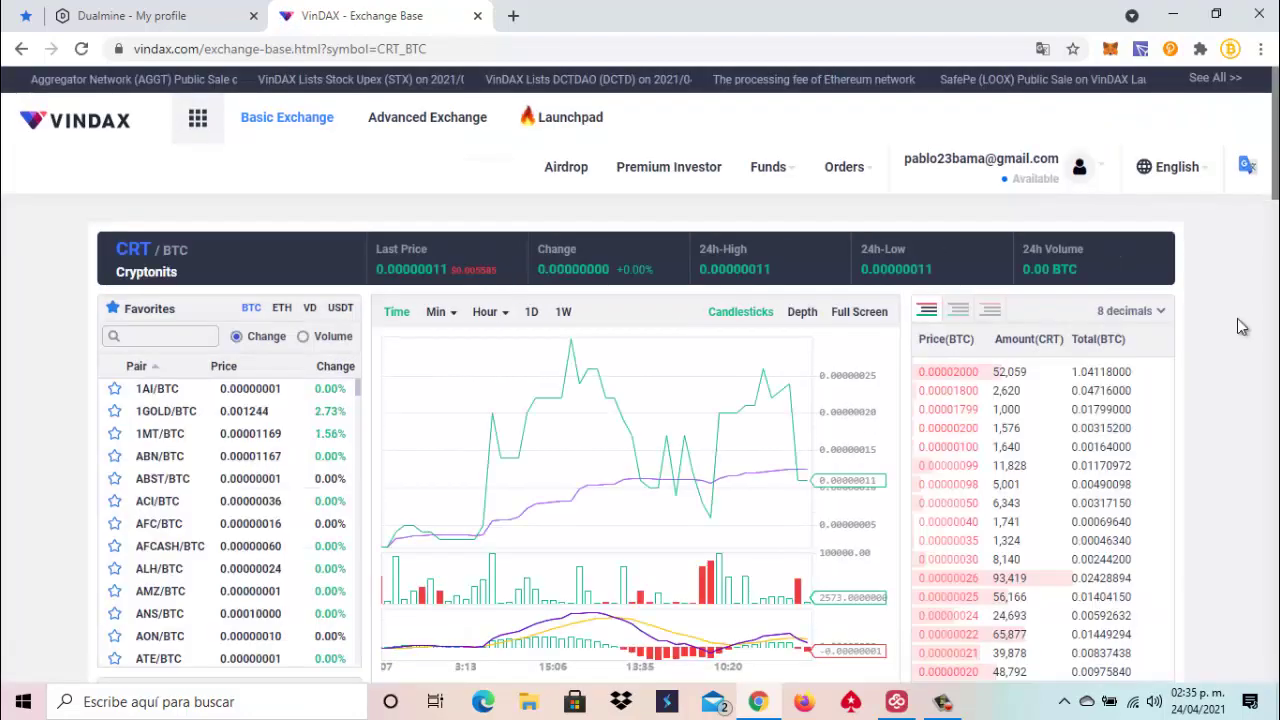
pyautogui.scroll(-3, 1240, 327)
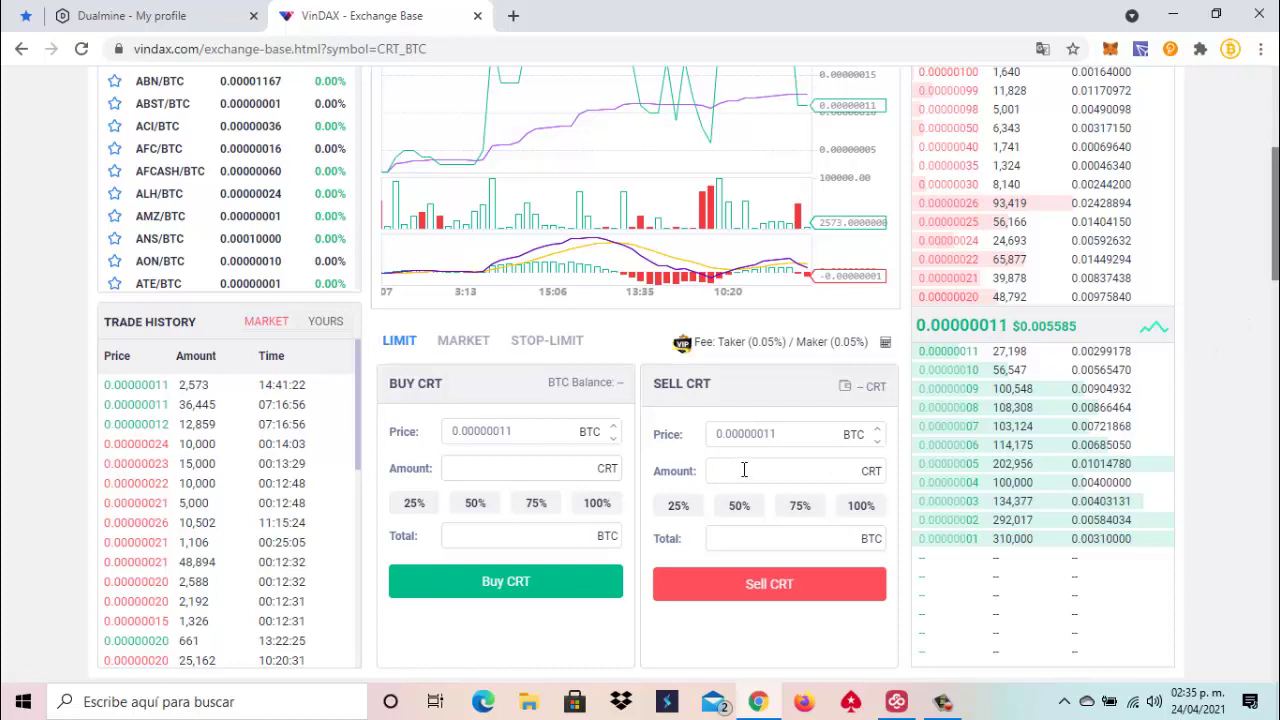
pyautogui.click(744, 470)
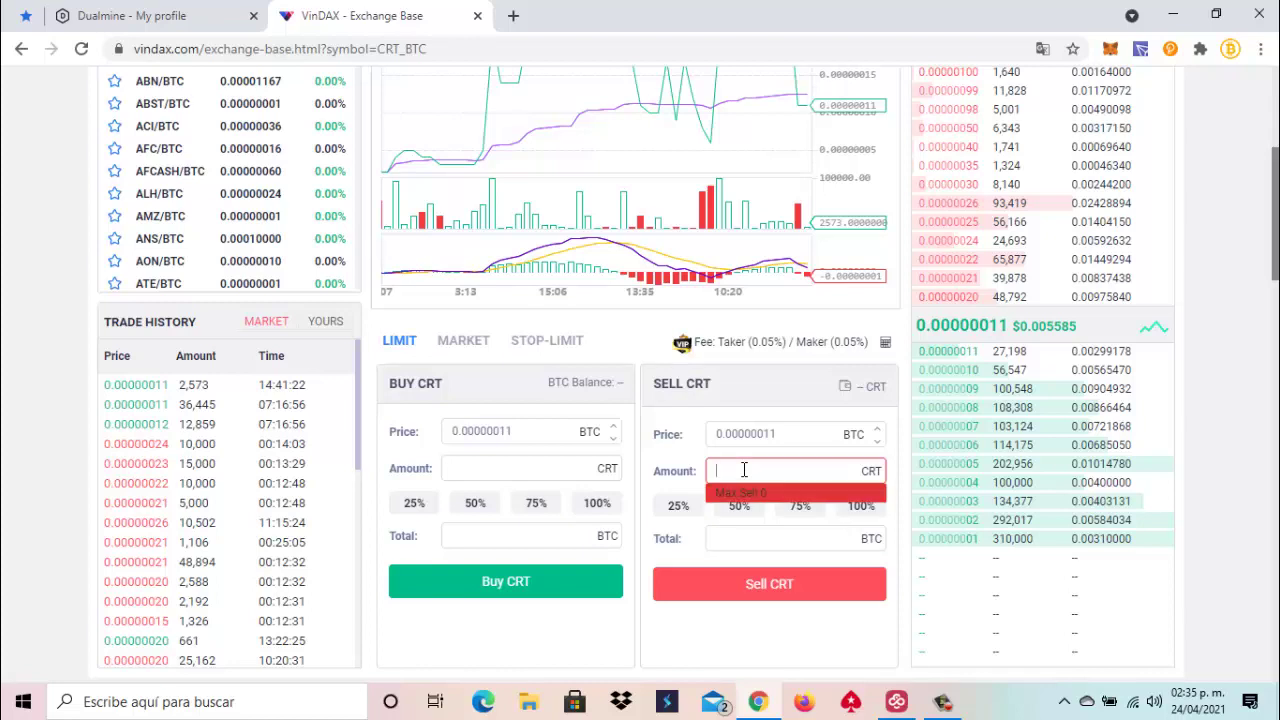
pyautogui.write('4400')
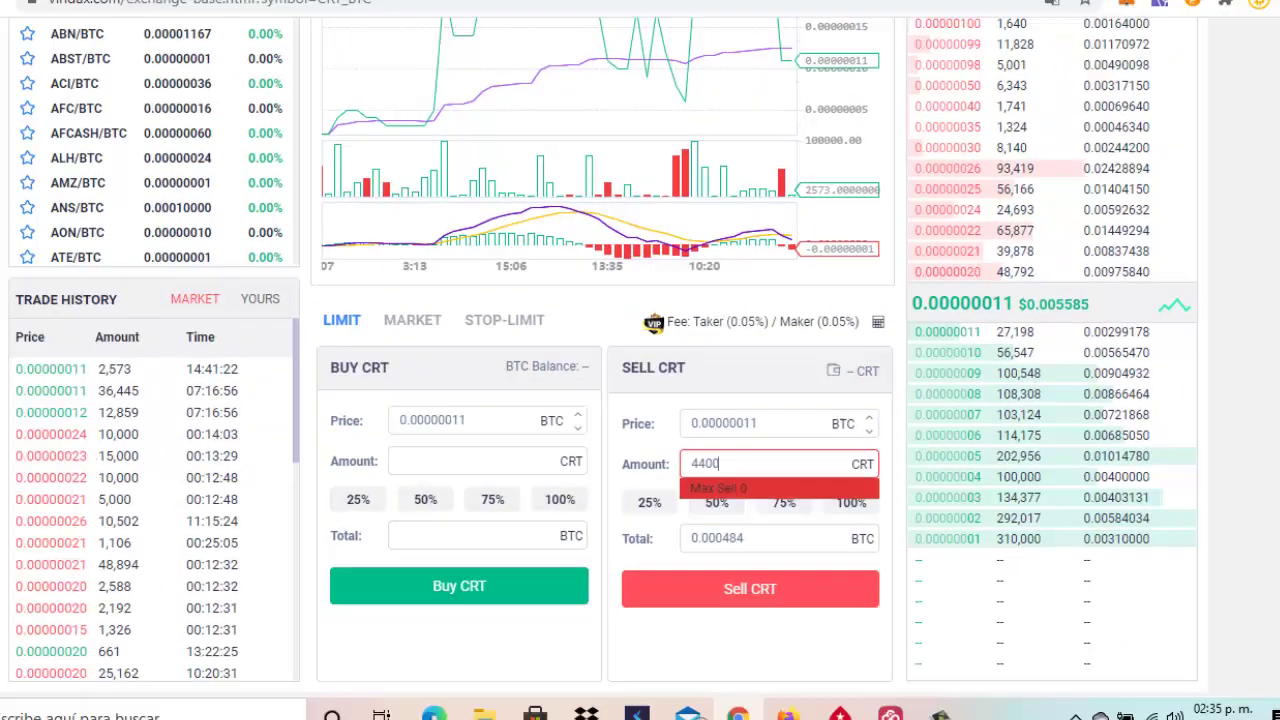
# Switch to the CoinMarketCap converter and convert 0.000484 Bitcoin to United States Dollars.
pyautogui.click(506, 16)
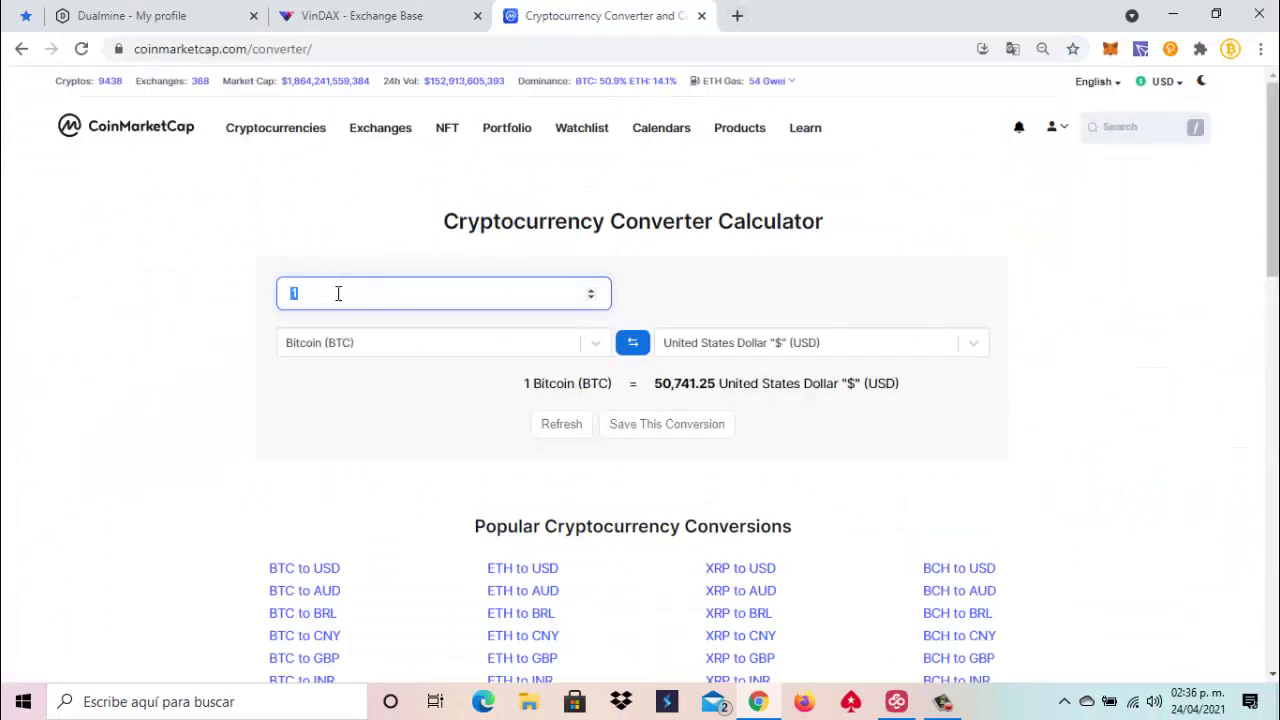
pyautogui.write('0.0')
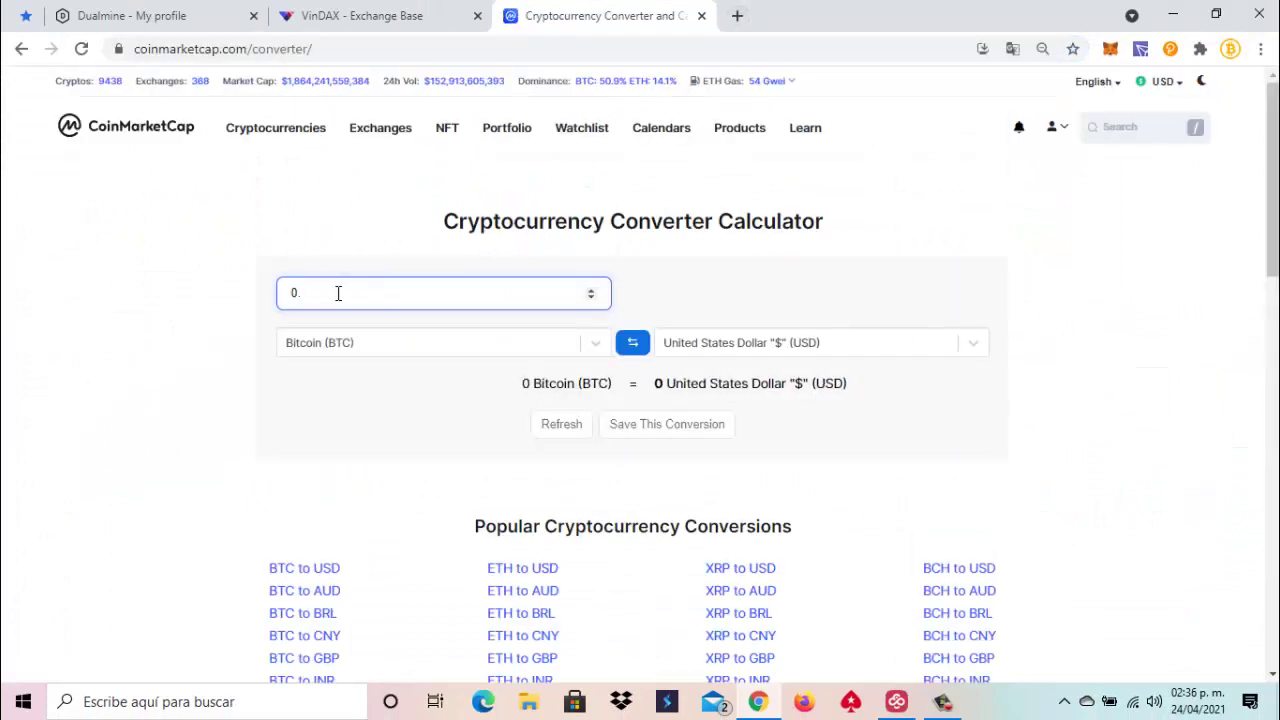
pyautogui.write('00484')
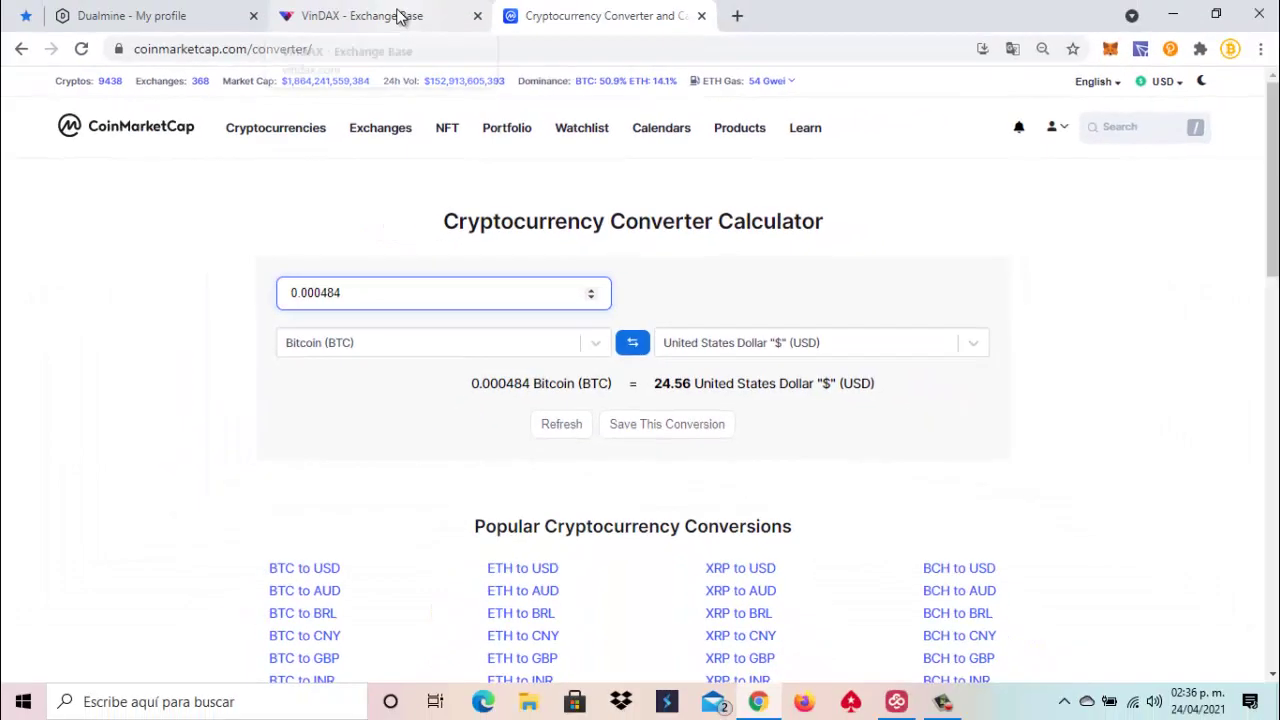
# Return to the VinDAX CRT/BTC market, review its chart and order book, and go back to the Balances page.
pyautogui.click(400, 17)
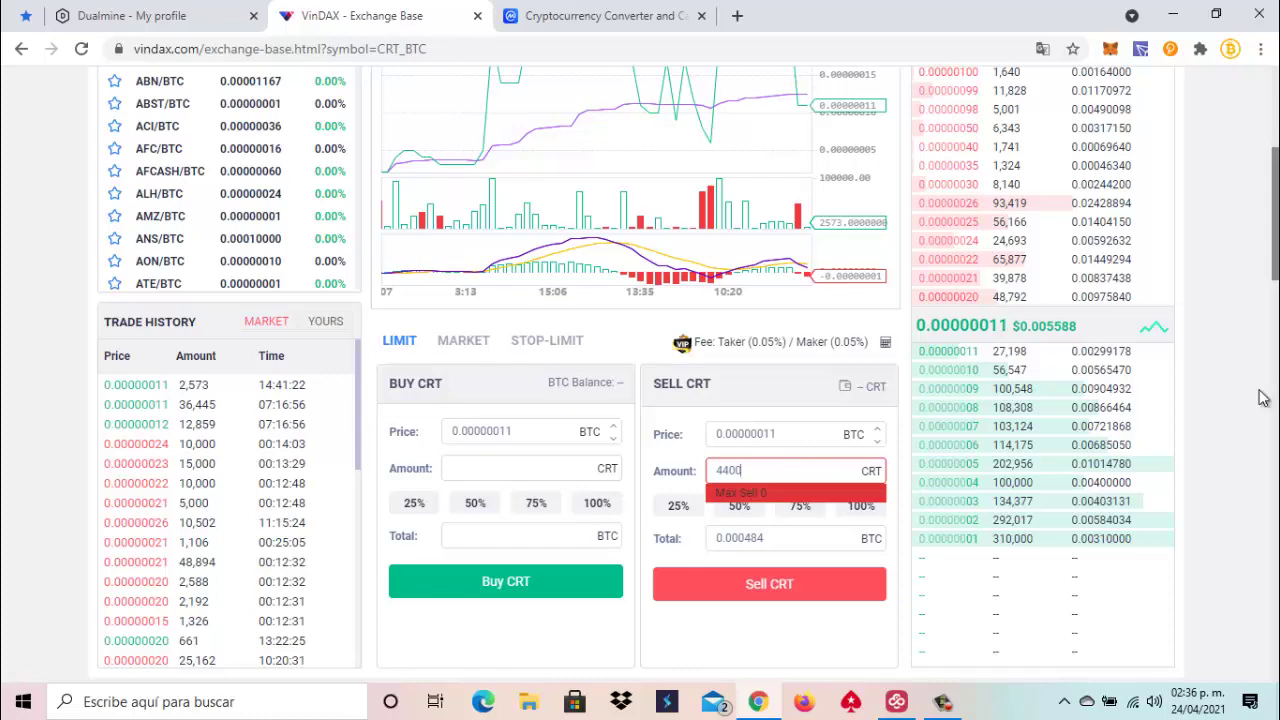
pyautogui.scroll(2, 1262, 398)
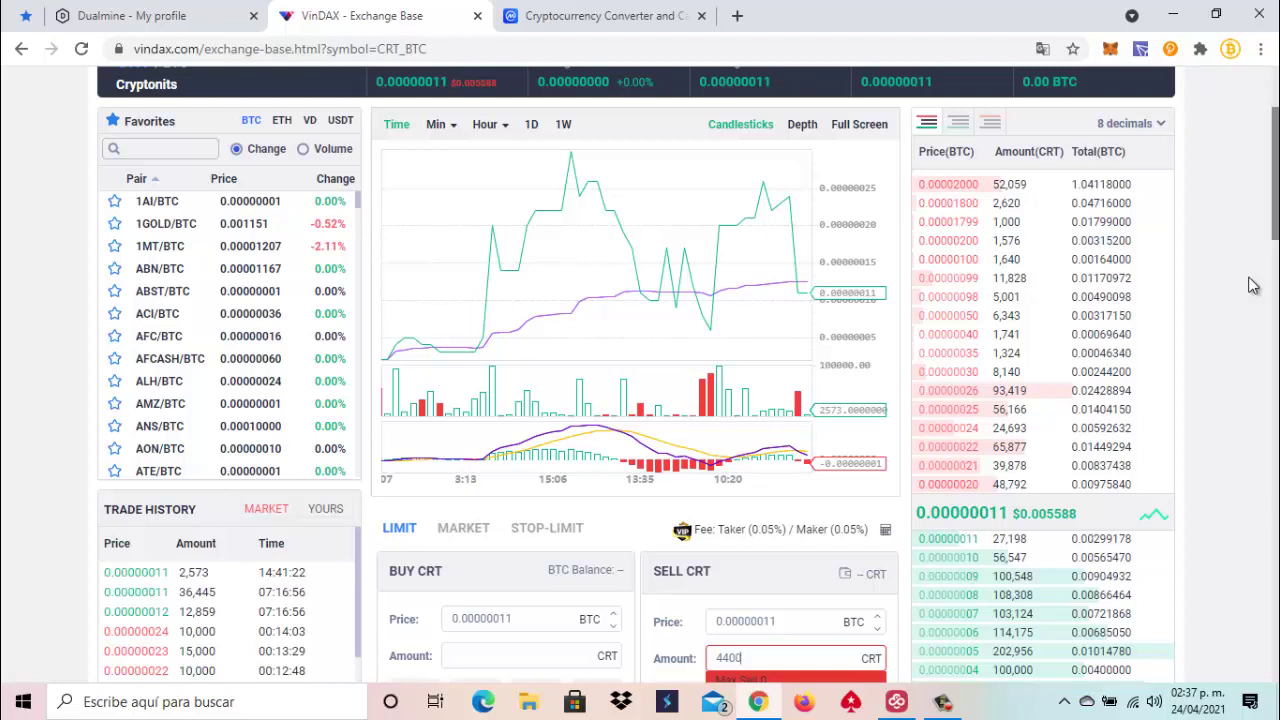
pyautogui.click(20, 52)
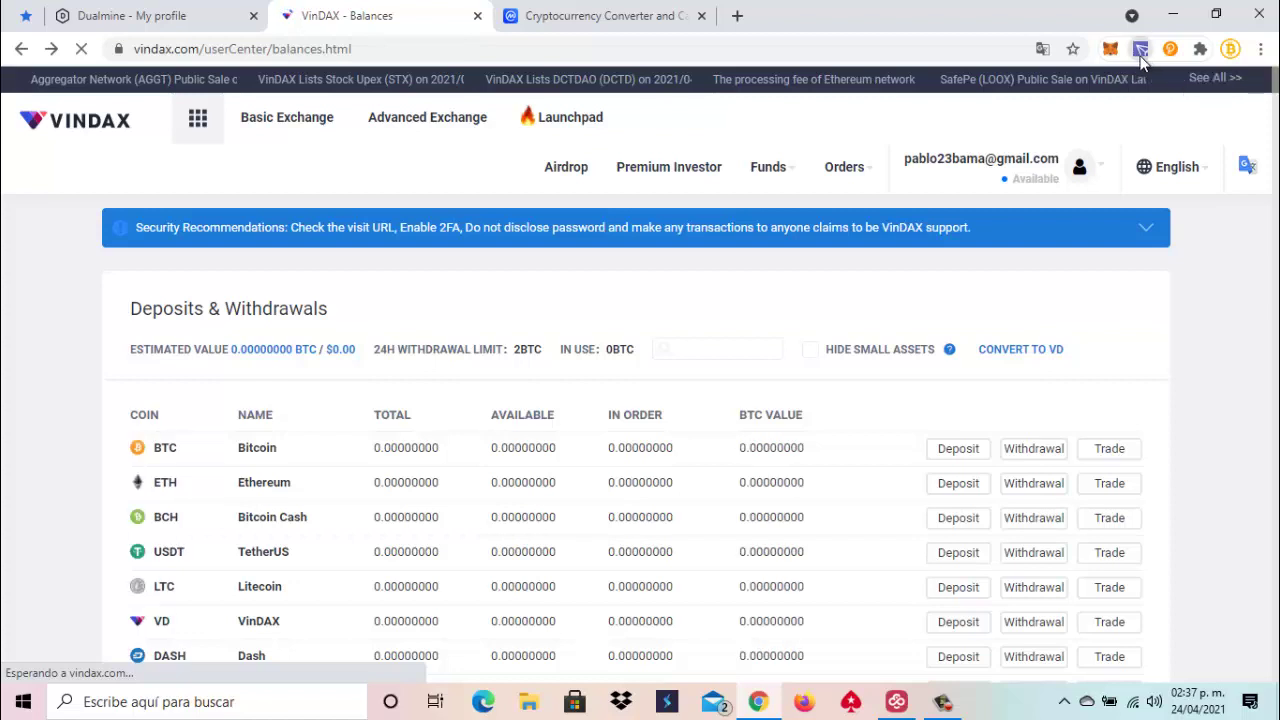
# Examine the Cryptonits (CRT) transaction history in the TRON wallet extension and return to the asset list.
pyautogui.click(1141, 52)
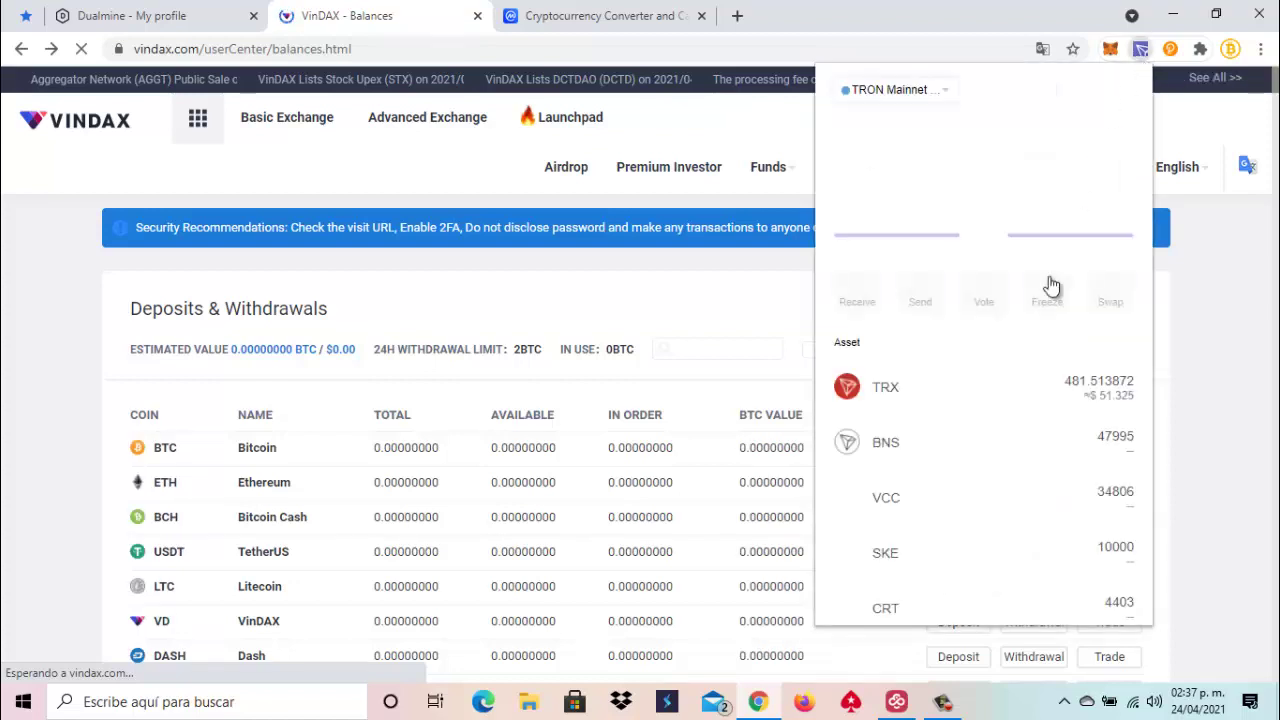
pyautogui.scroll(-5, 1020, 414)
pyautogui.scroll(2, 1006, 434)
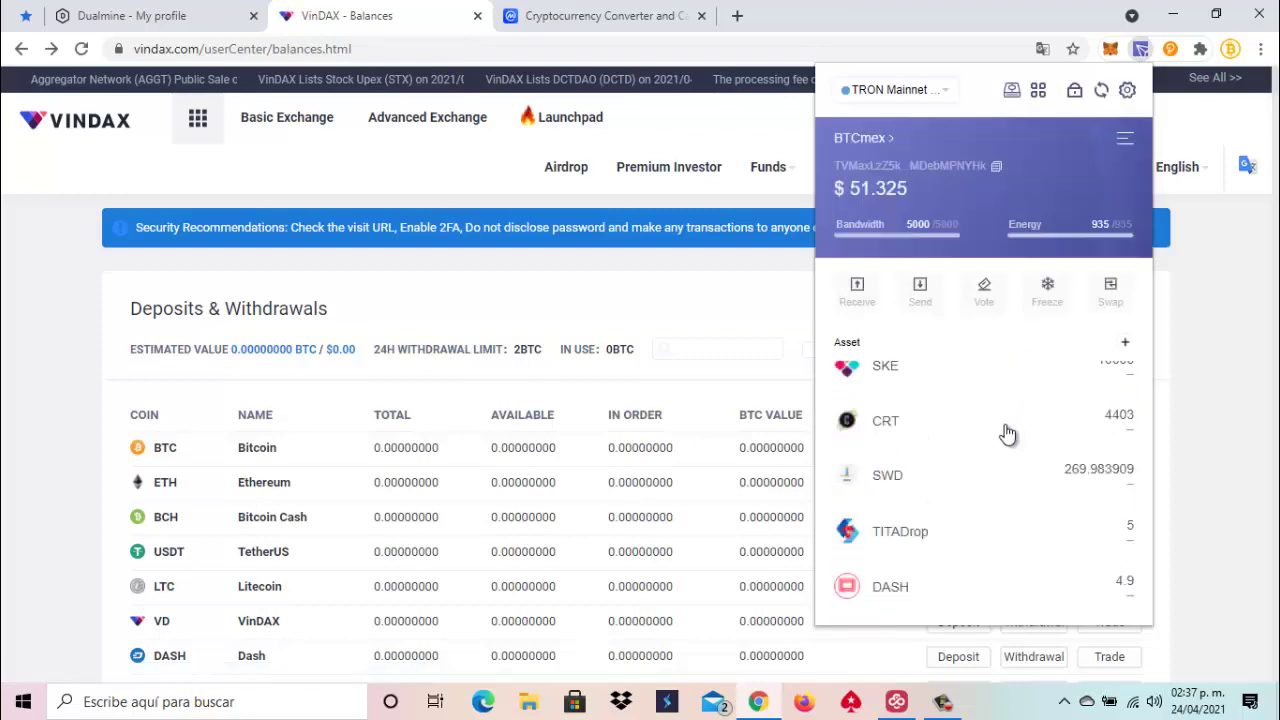
pyautogui.click(1002, 427)
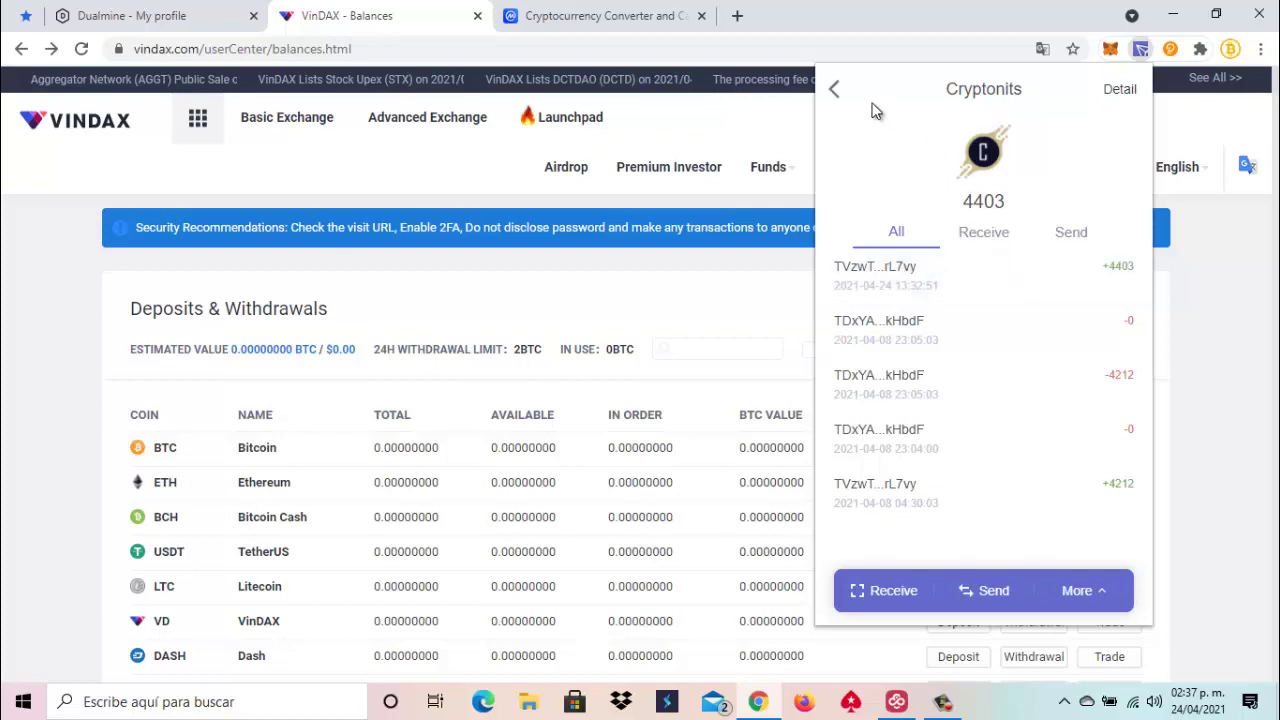
pyautogui.click(836, 90)
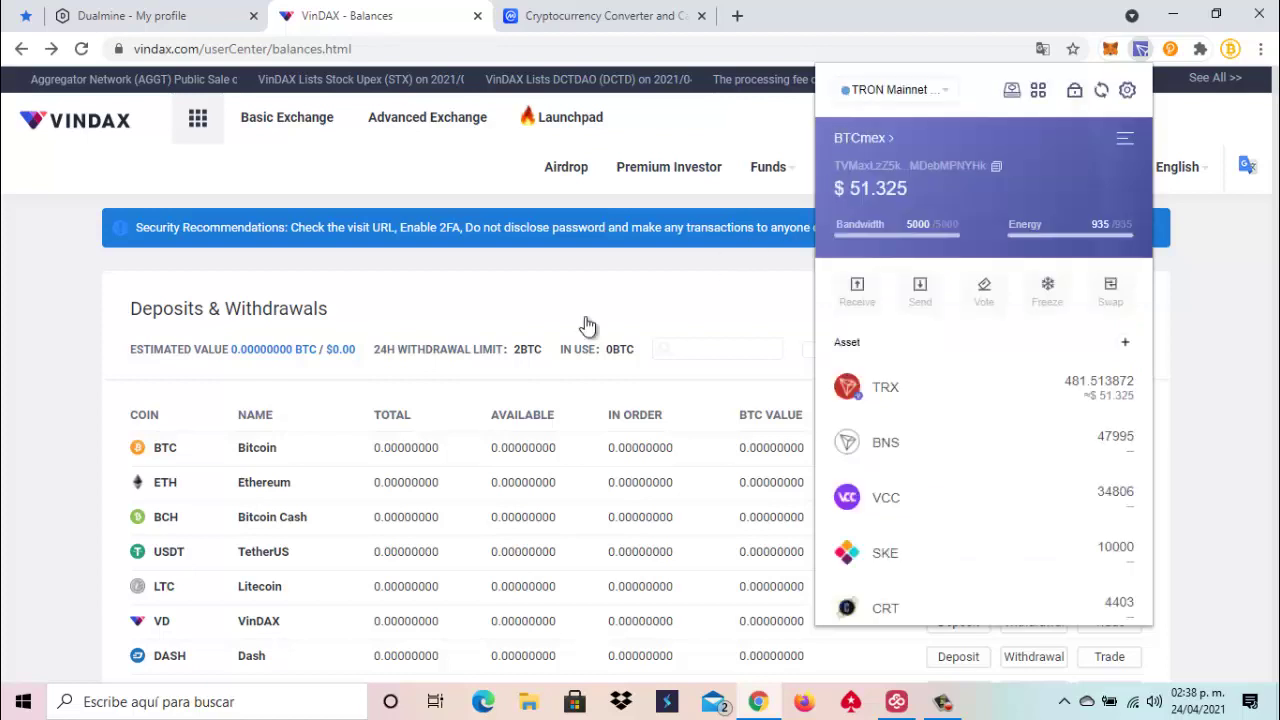
# Filter the VinDAX balances by "crt" and open the Cryptonits deposit page to review its network notice, address and tips.
pyautogui.click(680, 347)
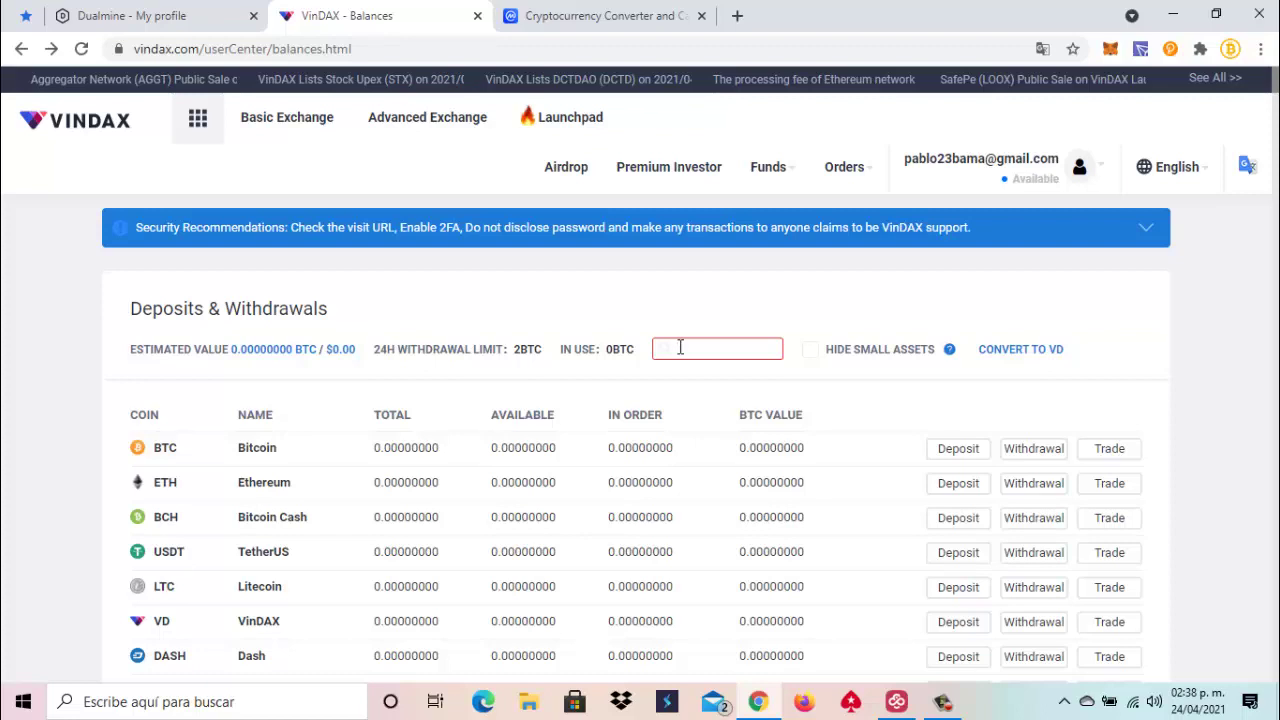
pyautogui.write('crt')
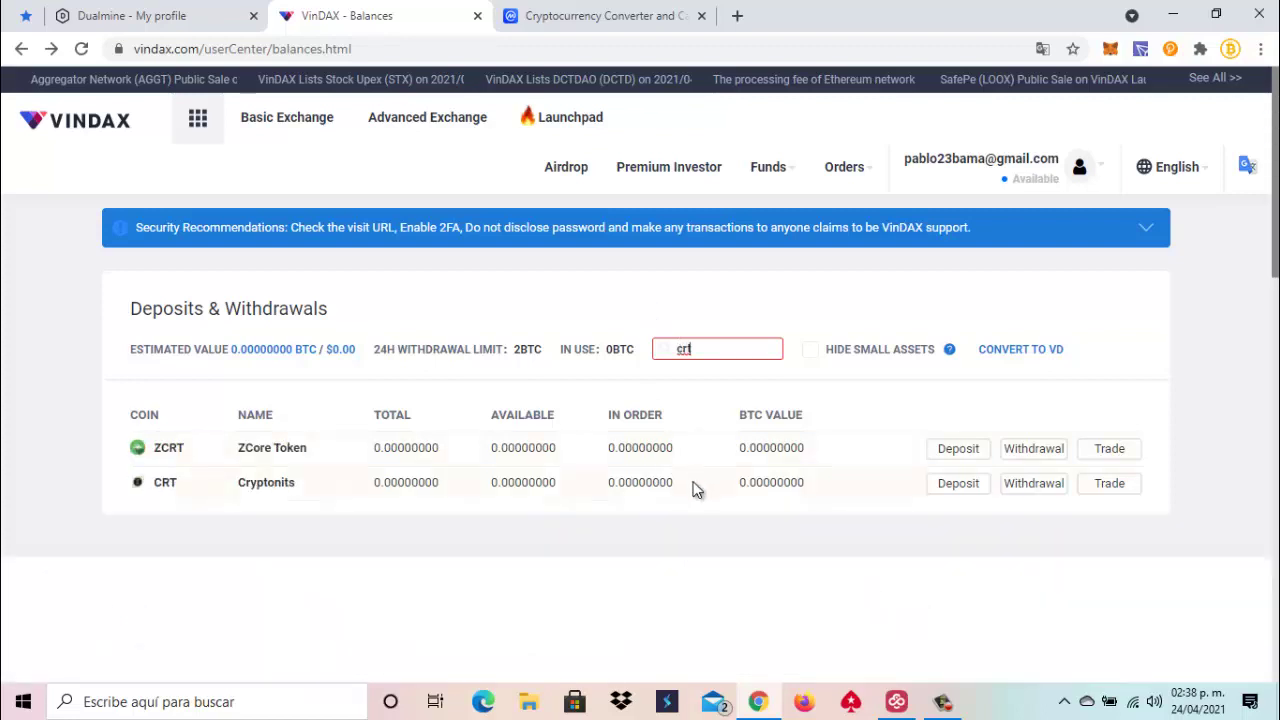
pyautogui.click(959, 496)
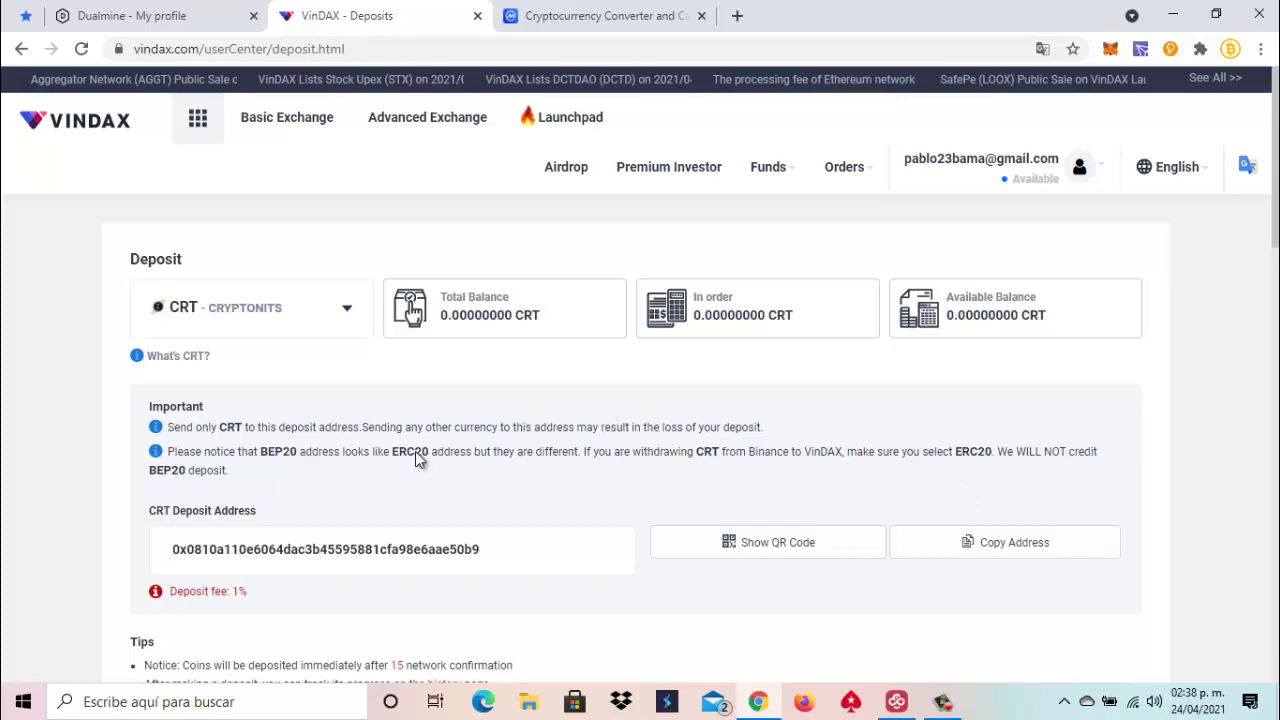
pyautogui.scroll(-3, 415, 451)
pyautogui.scroll(1, 966, 537)
pyautogui.scroll(-2, 1205, 469)
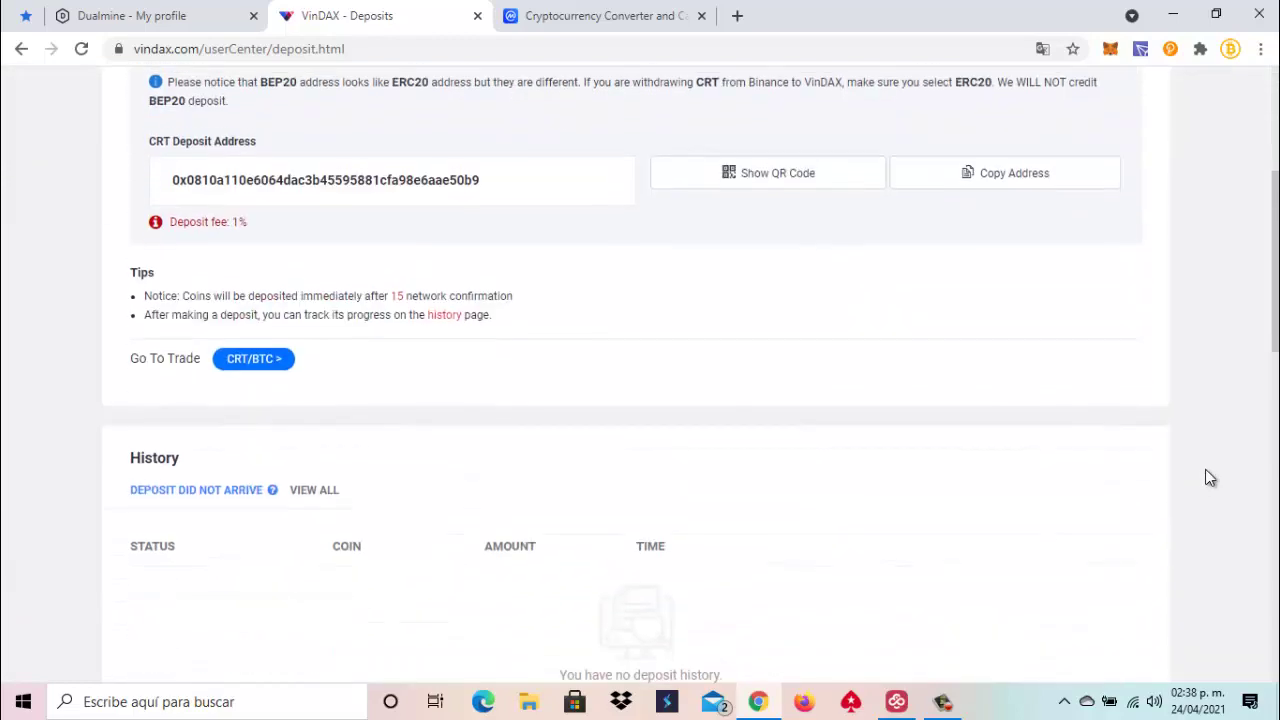
# Recheck the Bitcoin-to-US-dollar conversion in the CoinMarketCap converter and return to the VinDAX CRT deposit page.
pyautogui.scroll(4, 1207, 477)
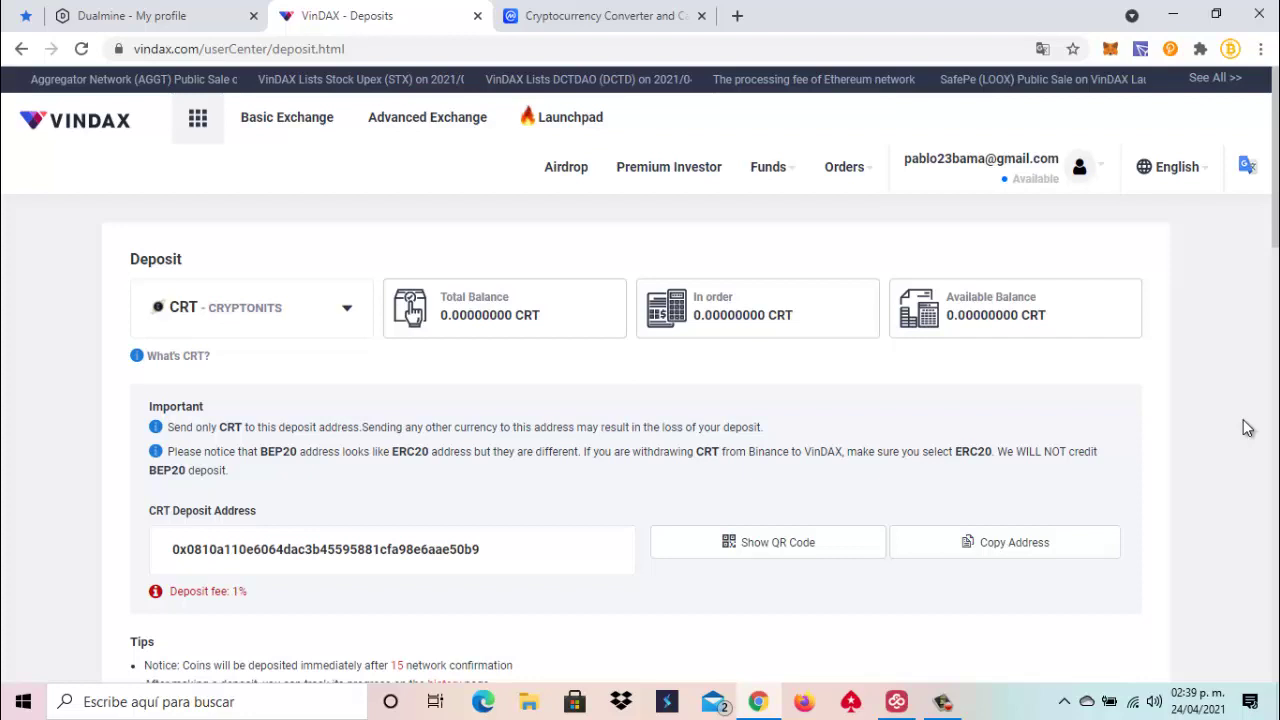
pyautogui.click(612, 20)
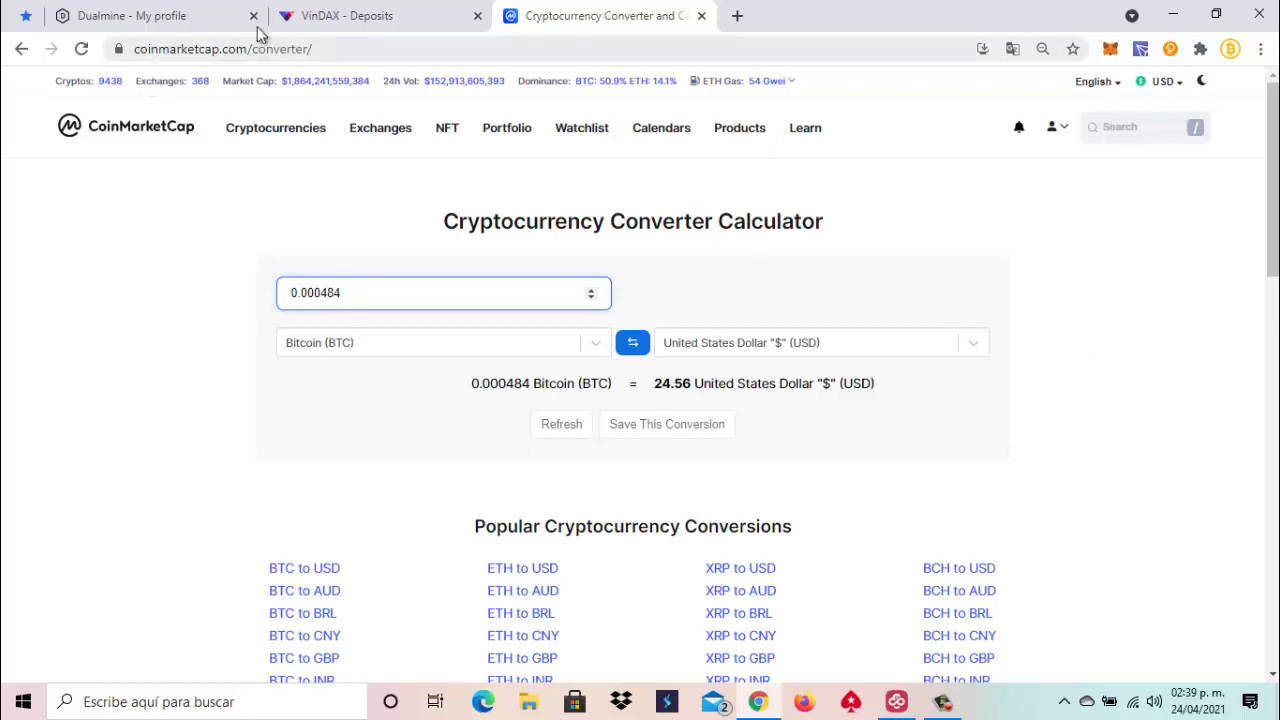
pyautogui.click(408, 22)
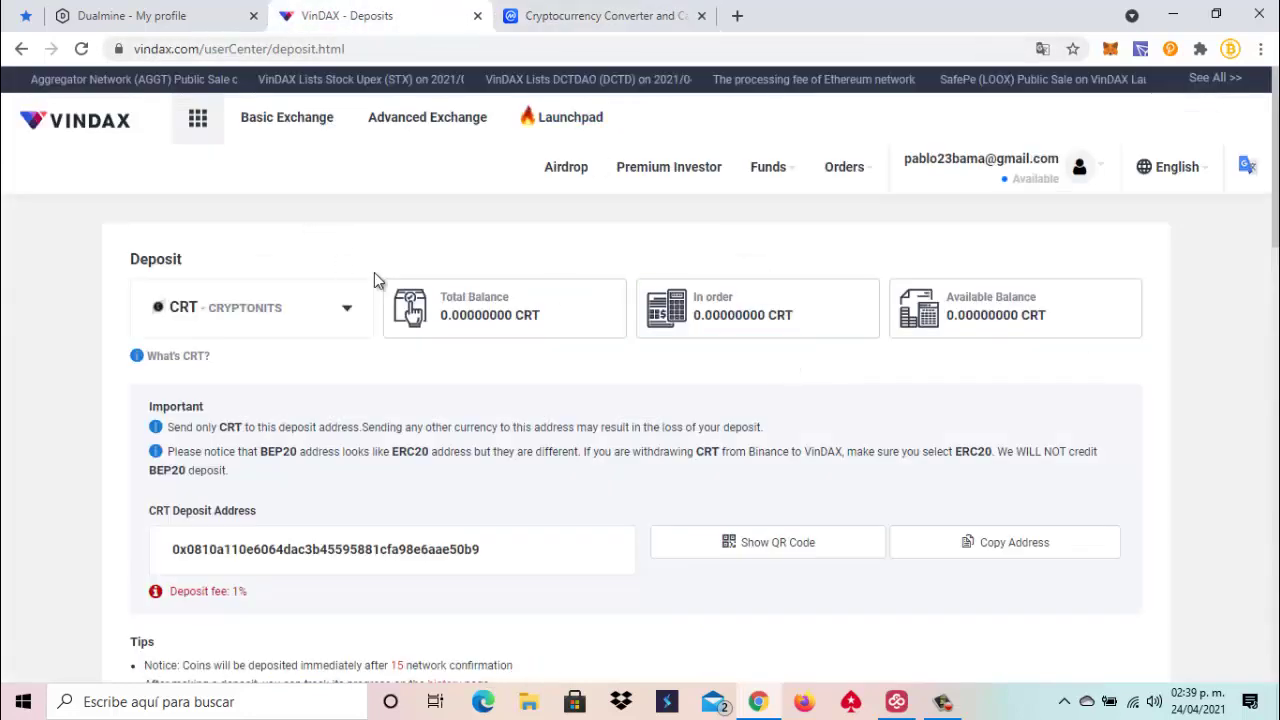
# Filter the coins on the VinDAX Balances page by "doge" and open the Dogecoin withdrawal page.
pyautogui.click(22, 49)
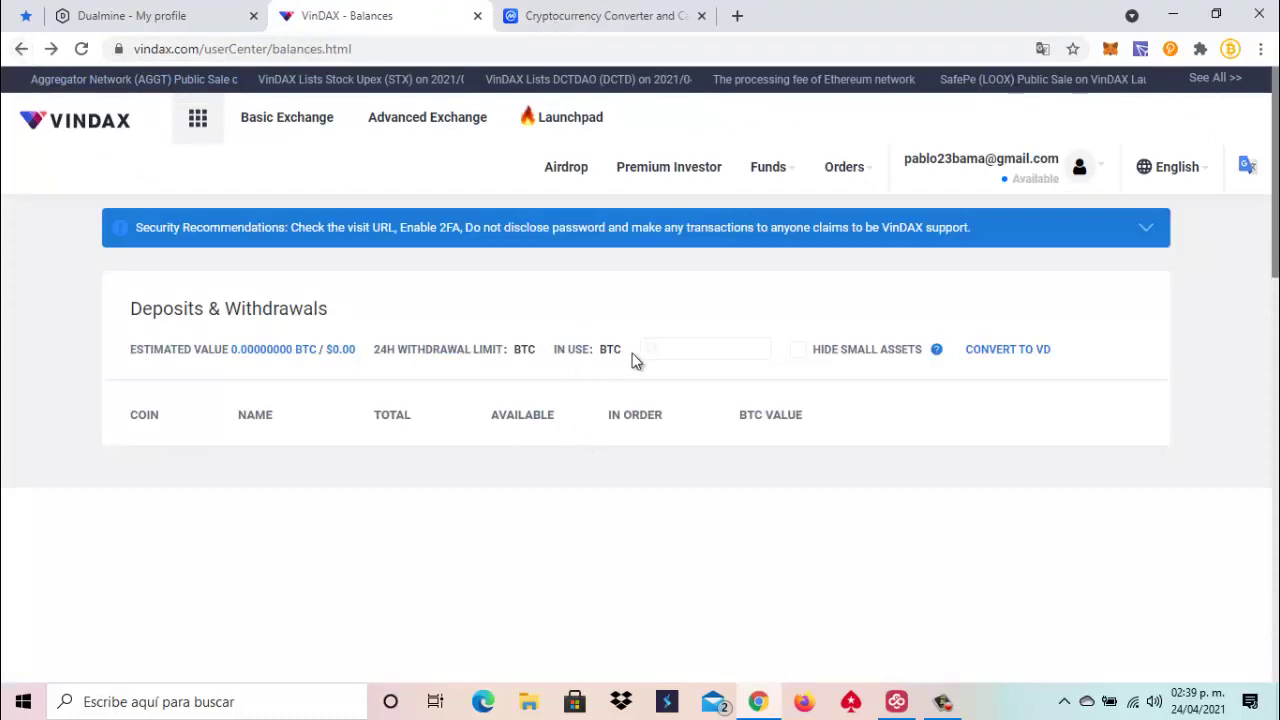
pyautogui.click(664, 351)
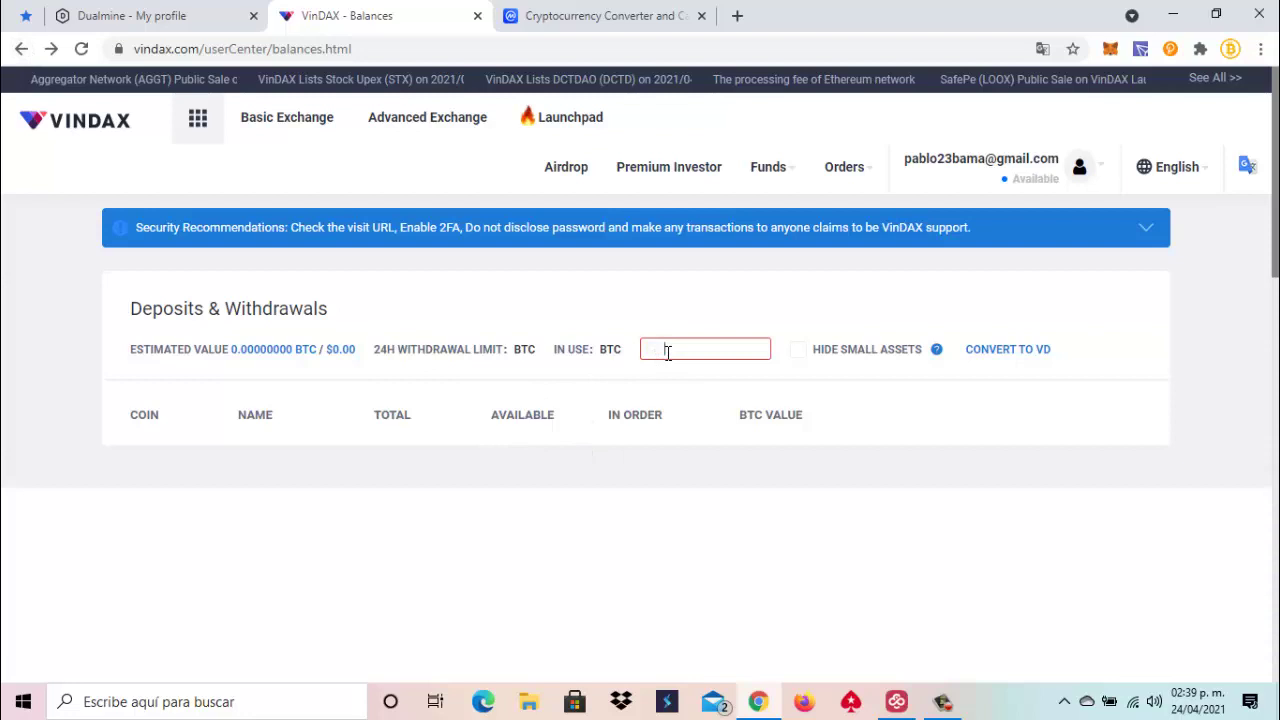
pyautogui.write('doge')
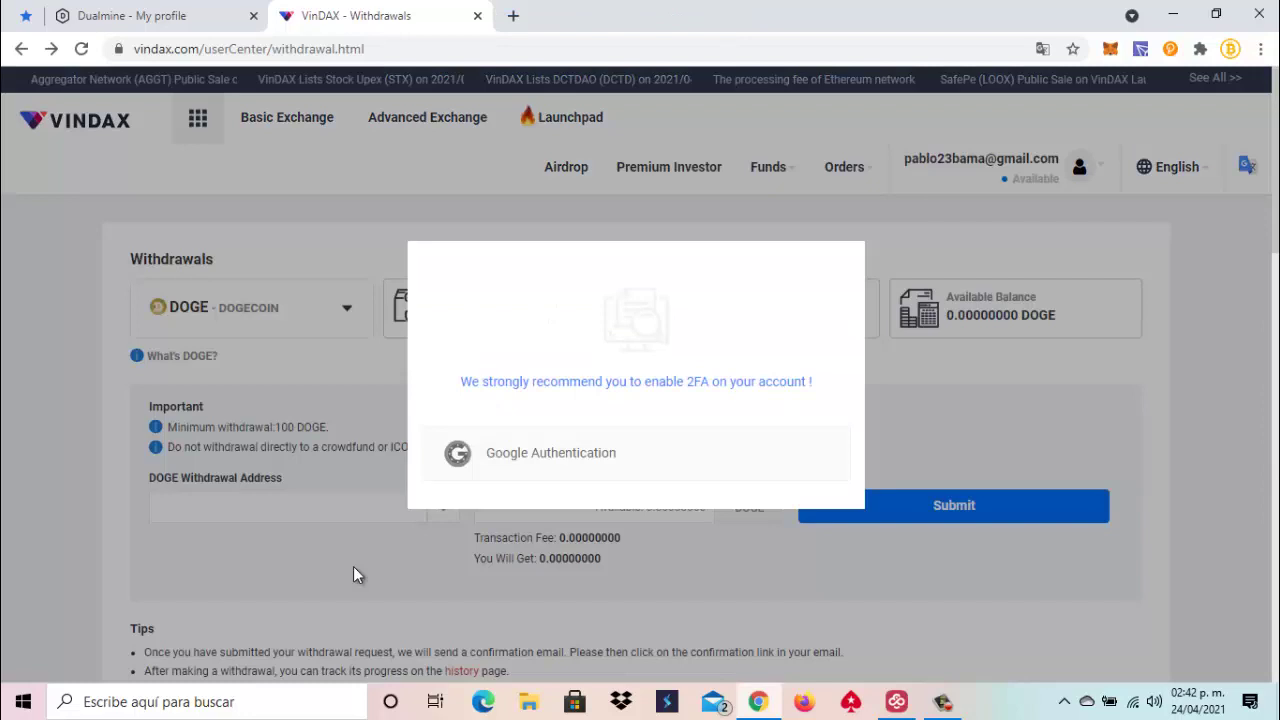
# Review the Dogecoin withdrawal page for its minimum withdrawal, address and amount fields, tips and history.
pyautogui.scroll(-4, 353, 566)
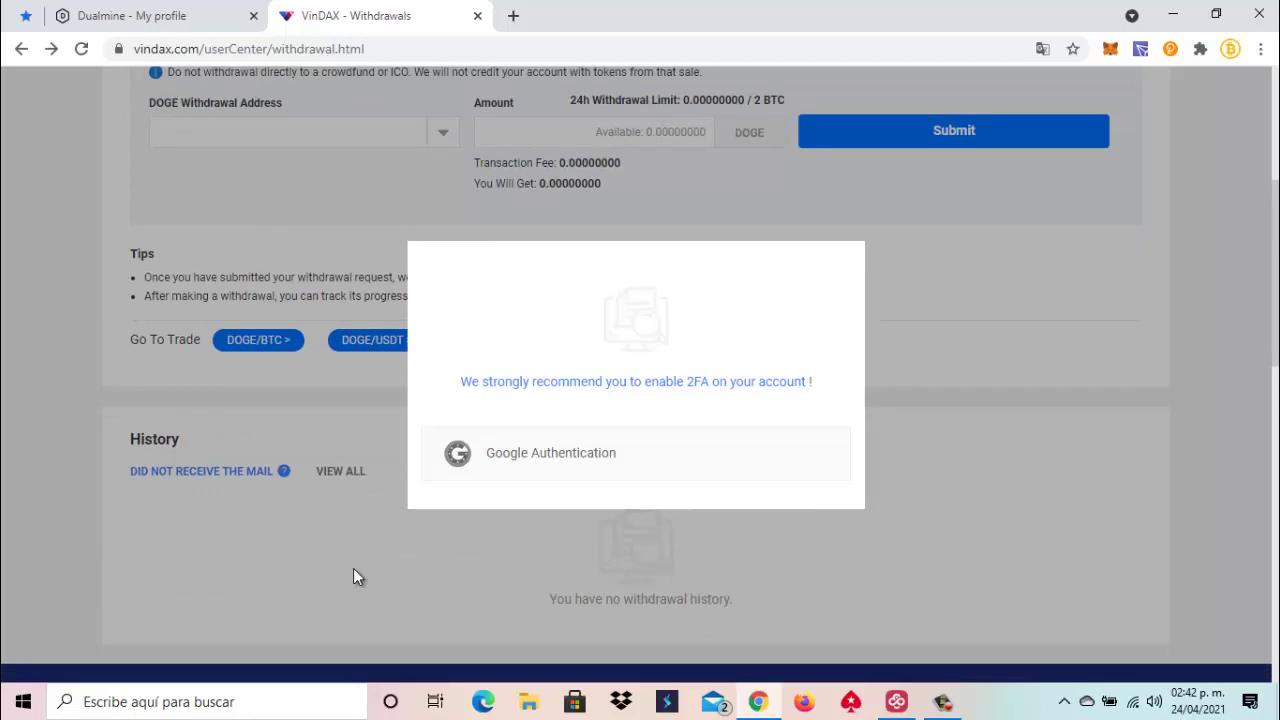
pyautogui.scroll(1, 353, 568)
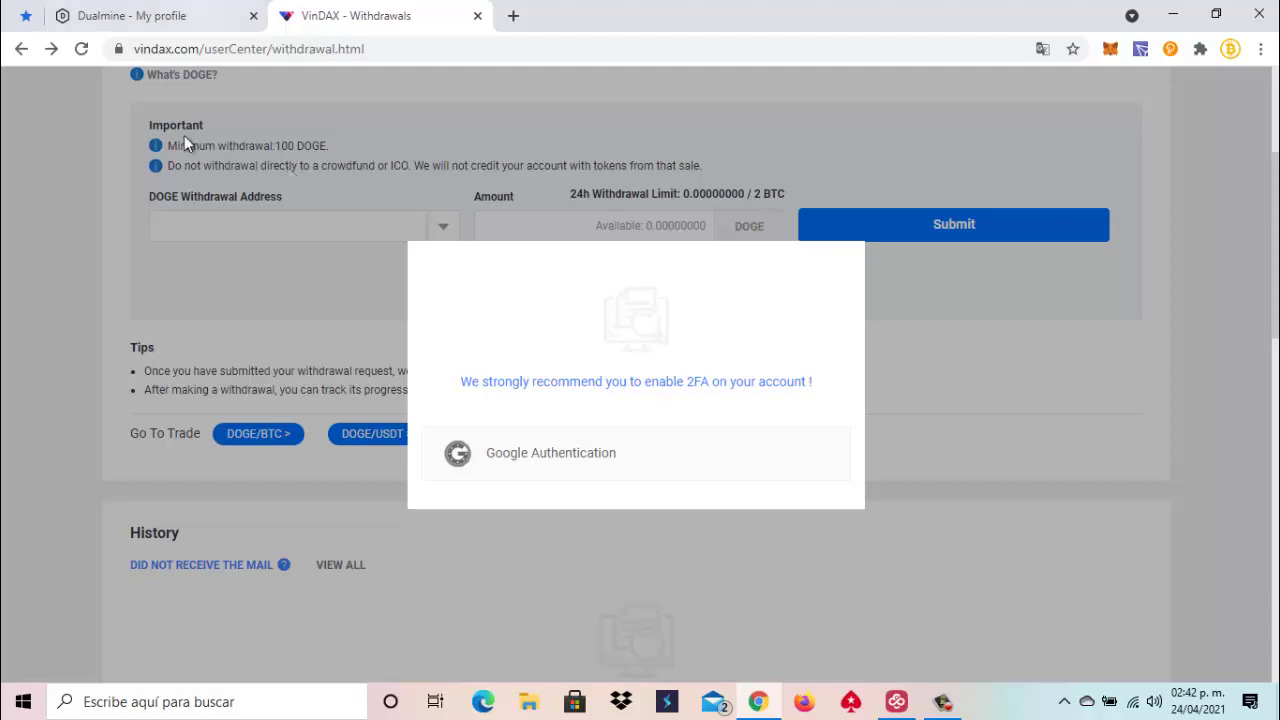
pyautogui.scroll(-5, 201, 268)
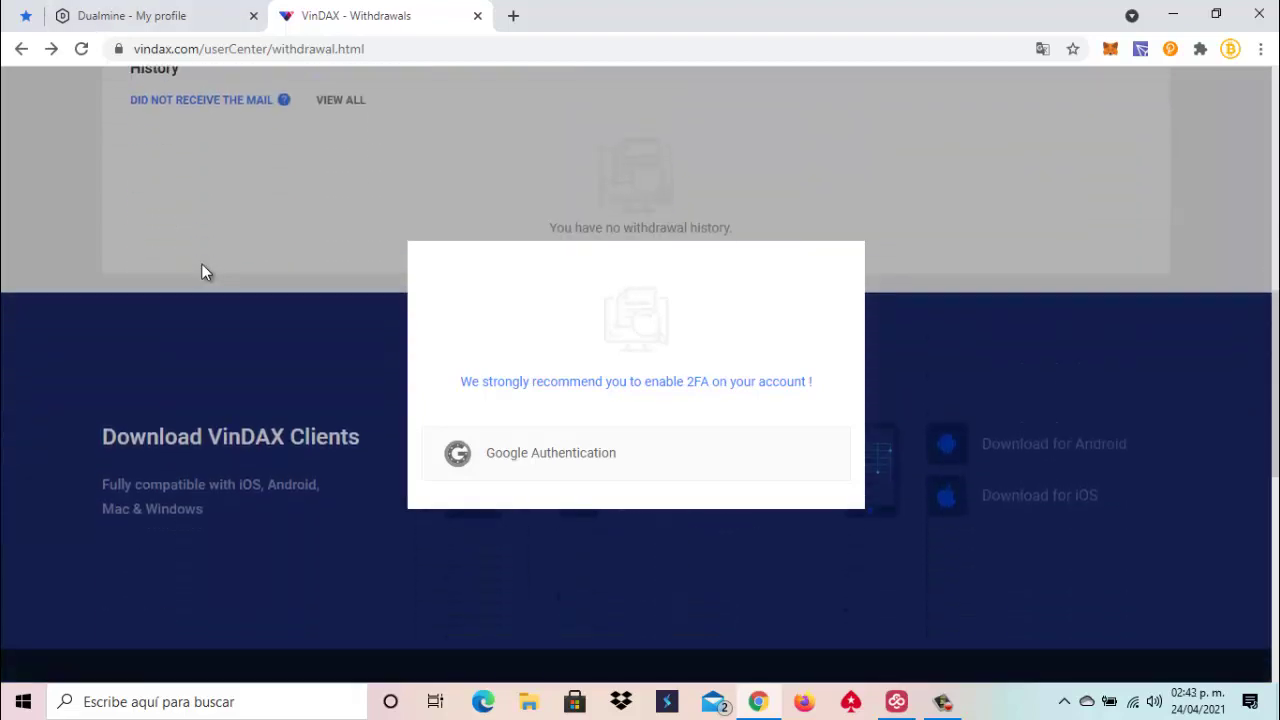
pyautogui.scroll(3, 201, 268)
pyautogui.scroll(5, 201, 263)
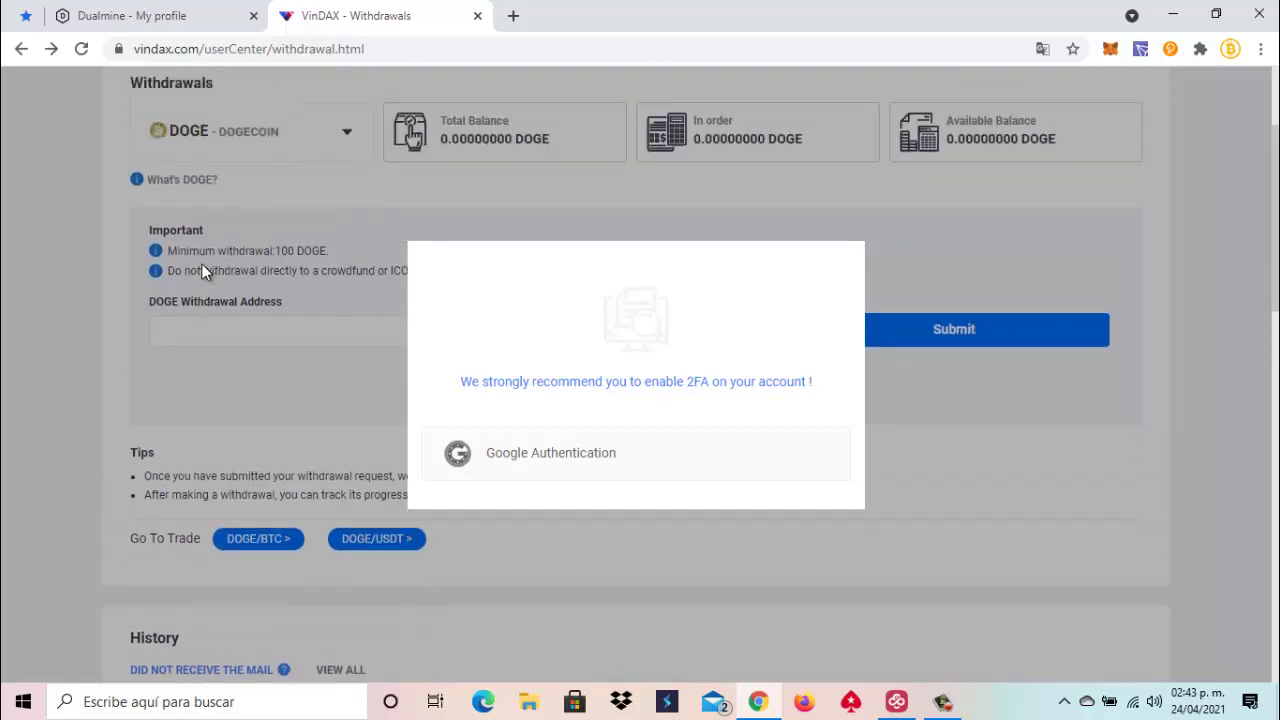
pyautogui.scroll(-3, 202, 264)
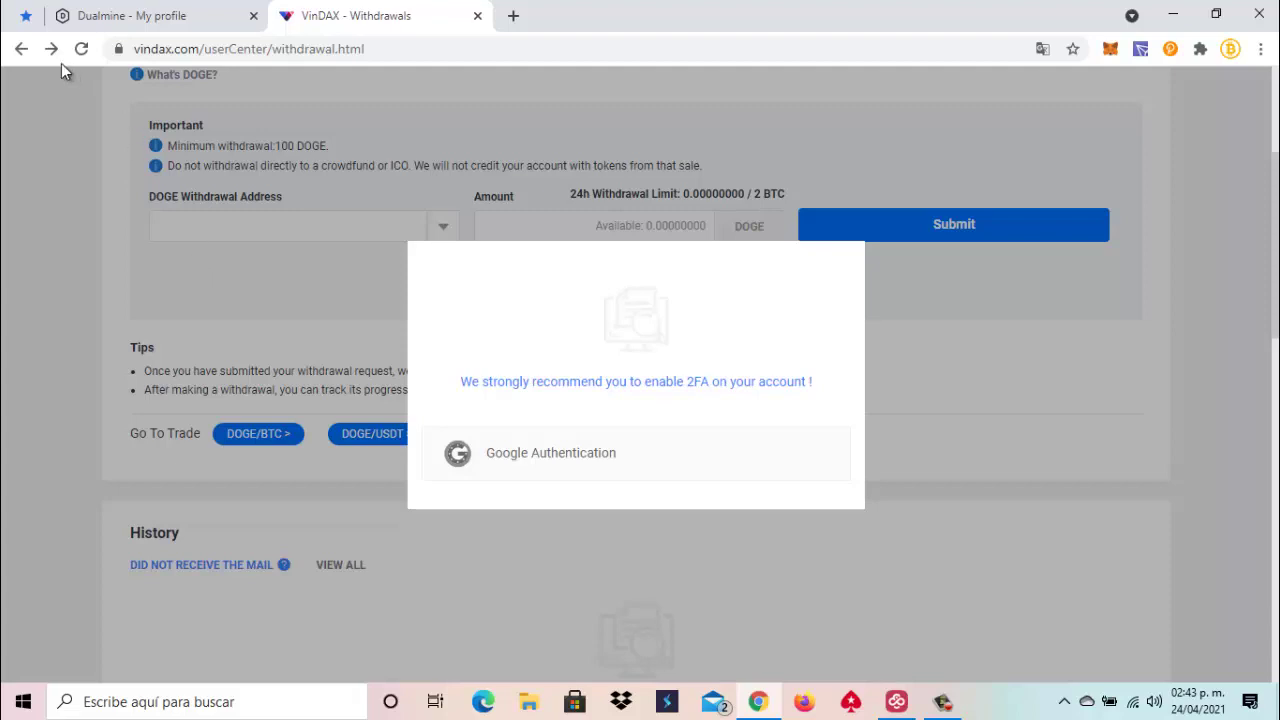
# Go back to the balances, open the Litecoin withdrawal page and review its minimum withdrawal and tips.
pyautogui.click(21, 48)
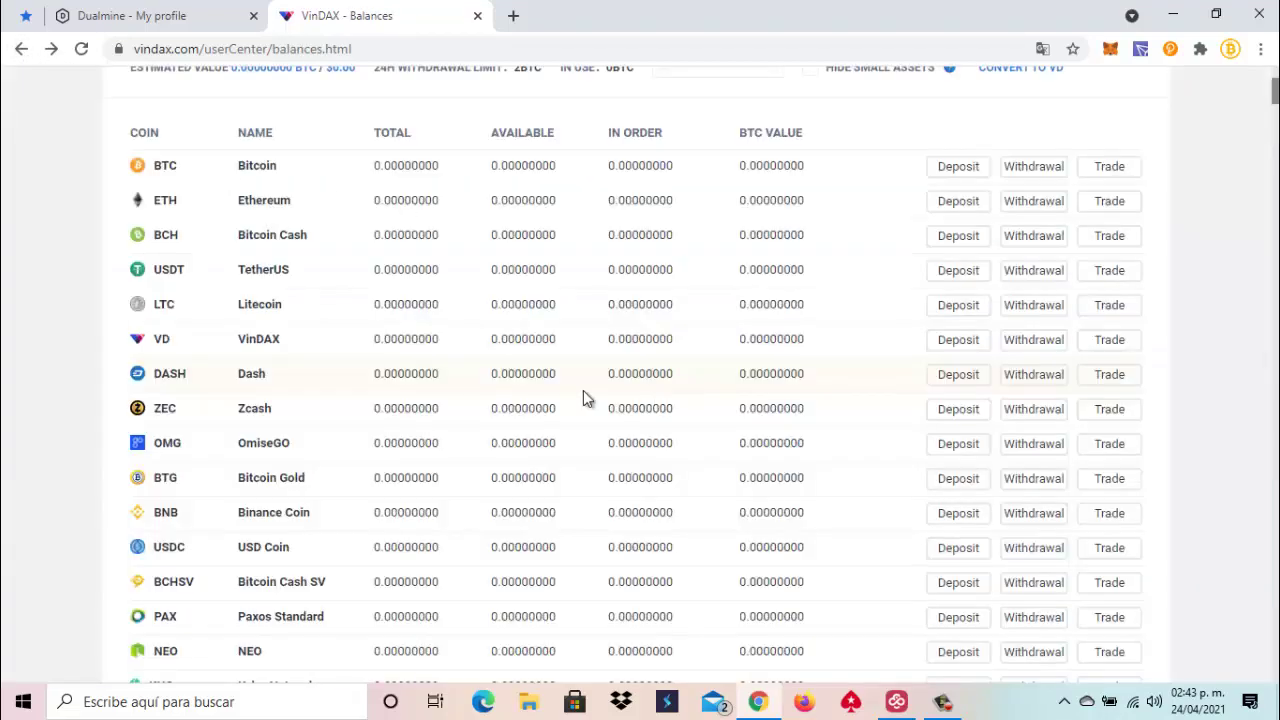
pyautogui.click(1034, 318)
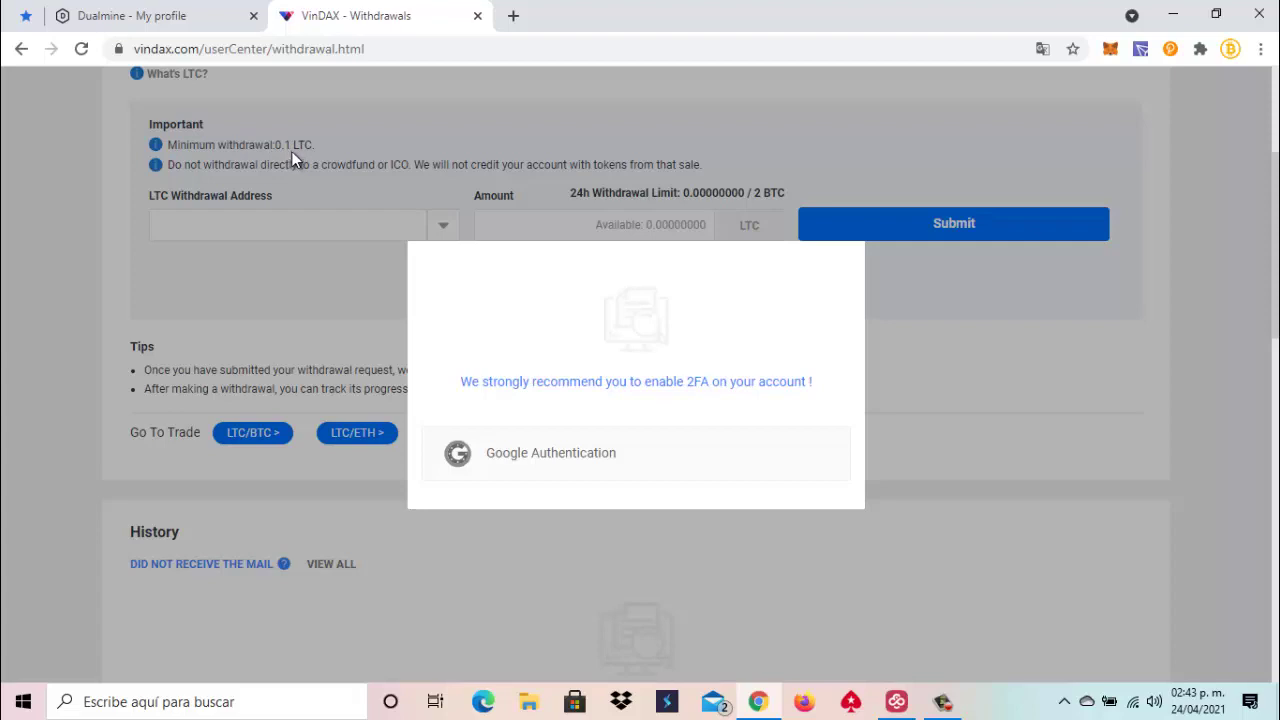
pyautogui.scroll(-3, 1209, 262)
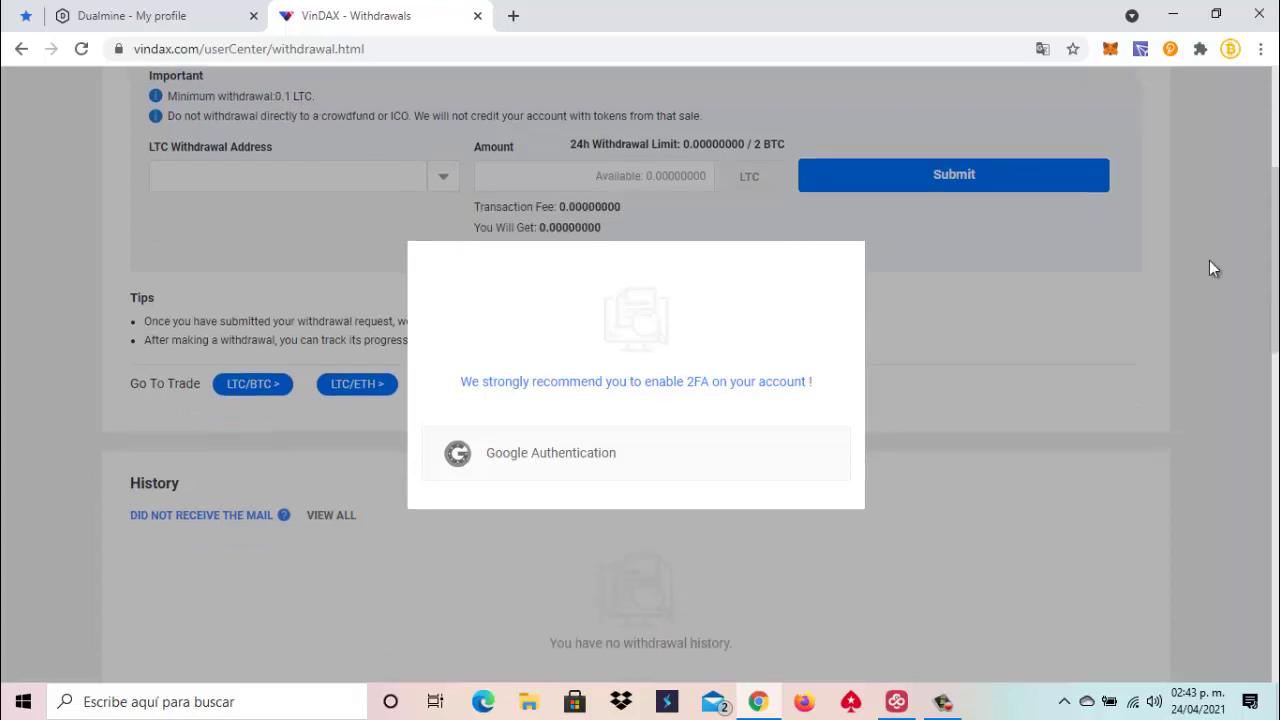
pyautogui.scroll(5, 1209, 262)
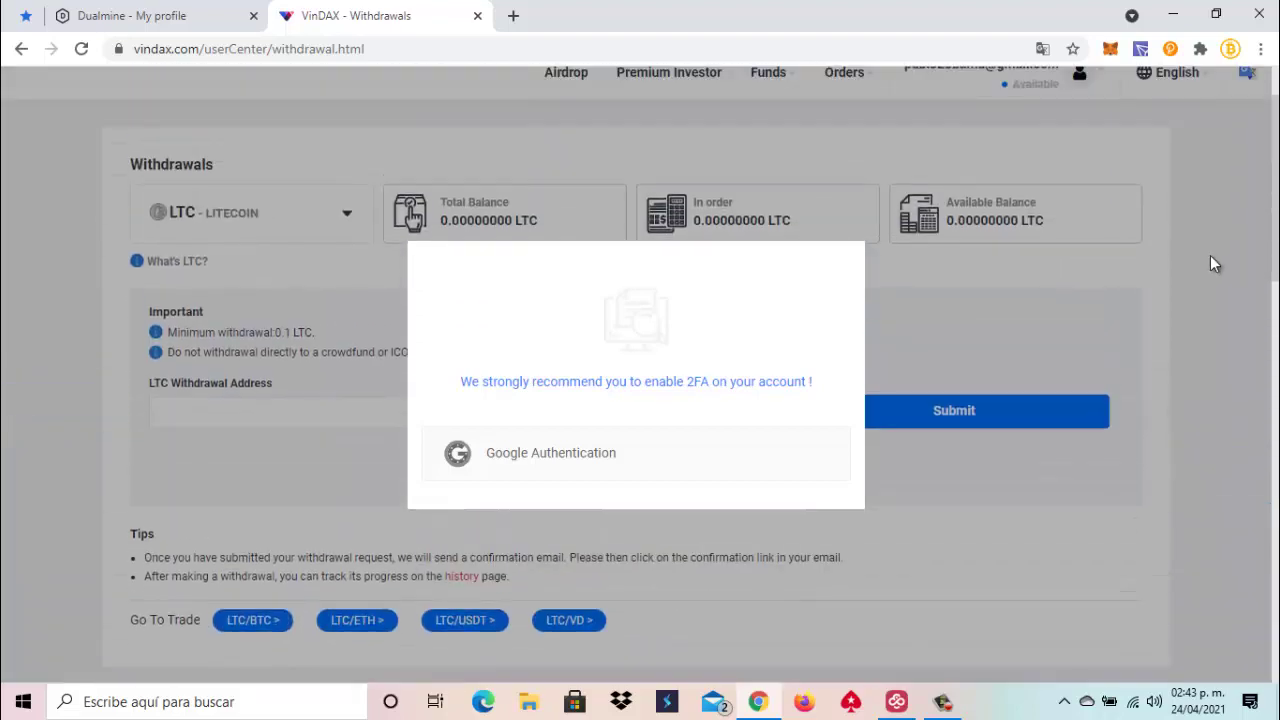
pyautogui.scroll(1, 1210, 263)
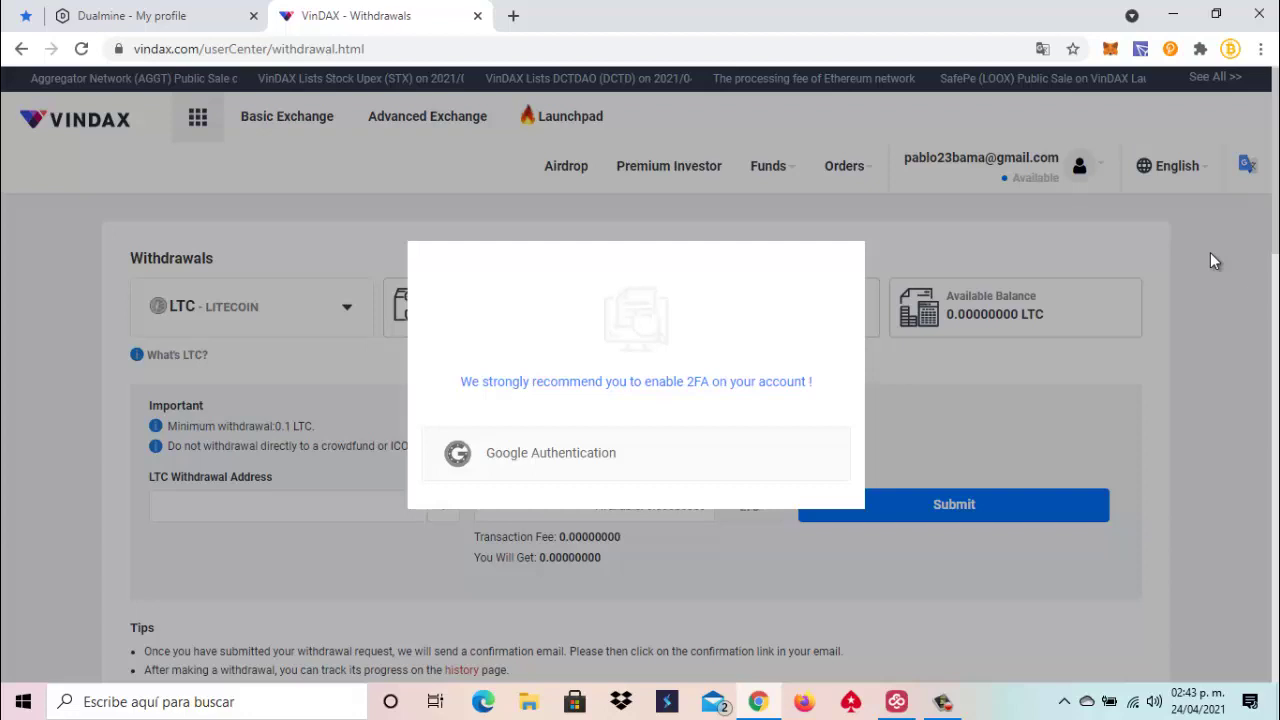
# Return to the Balances page and look through the coin list for deposit, withdrawal and trade availability.
pyautogui.click(21, 49)
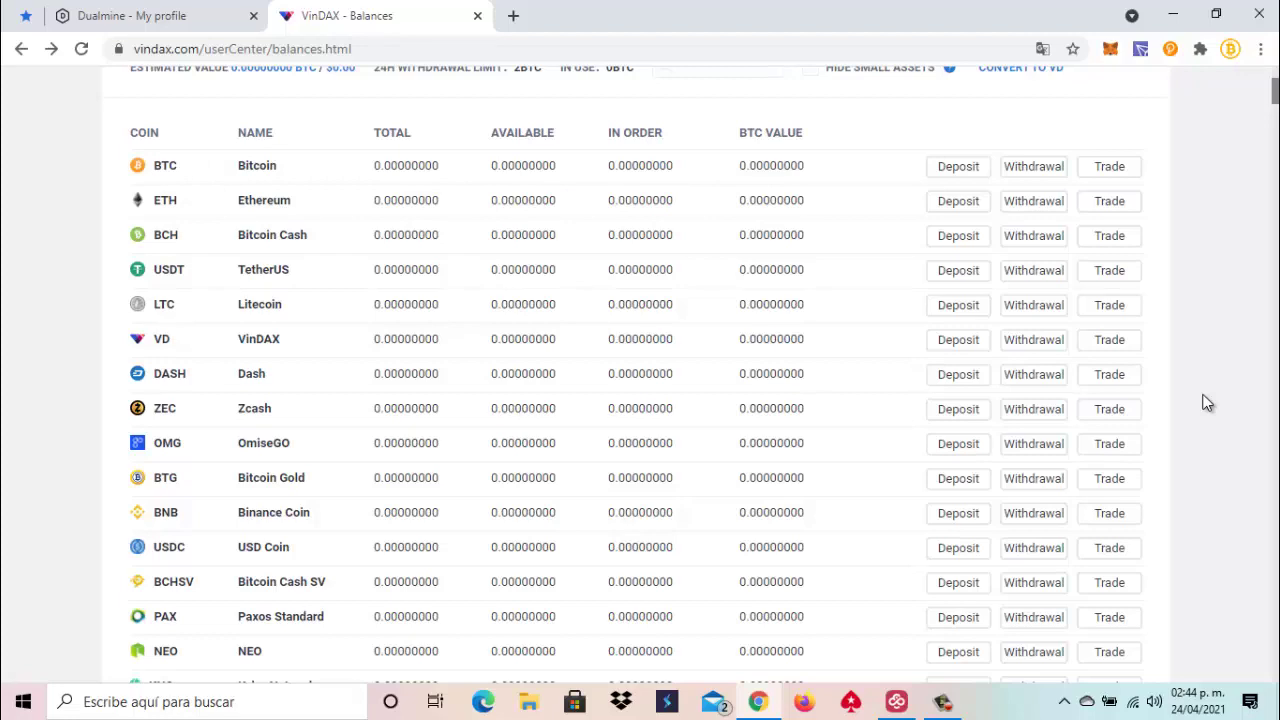
pyautogui.scroll(-8, 1207, 402)
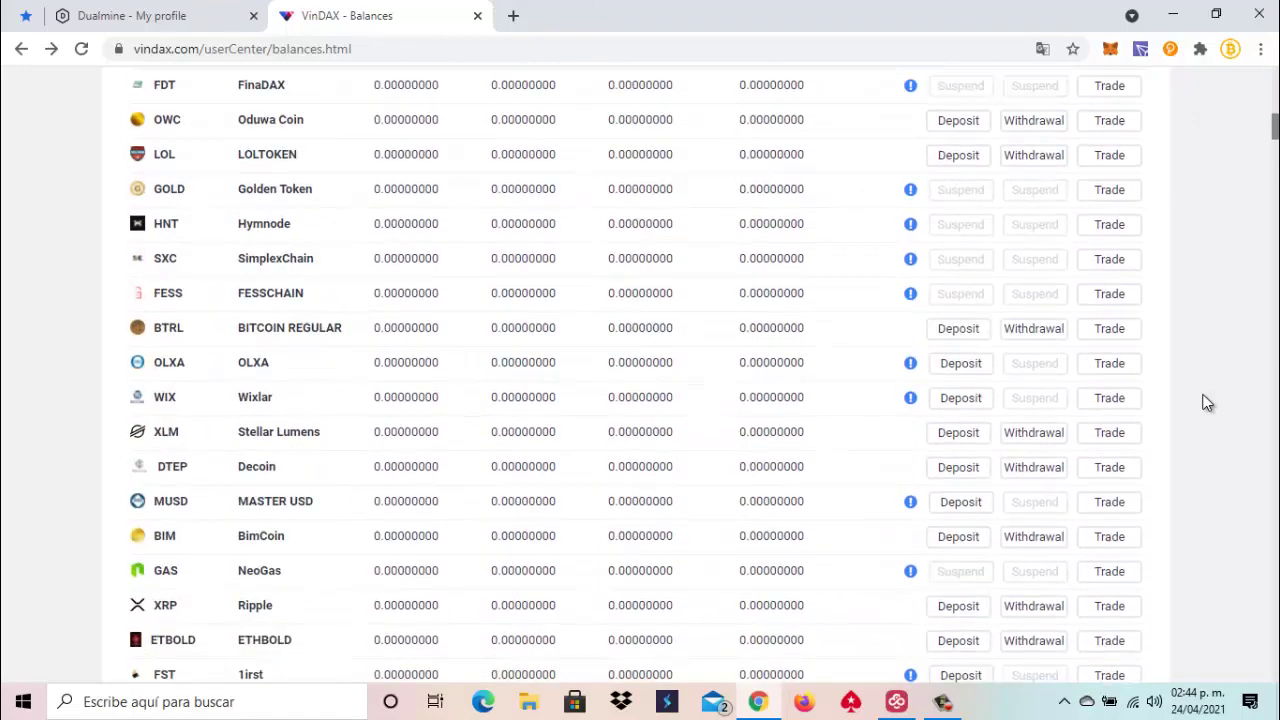
pyautogui.scroll(-3, 1207, 402)
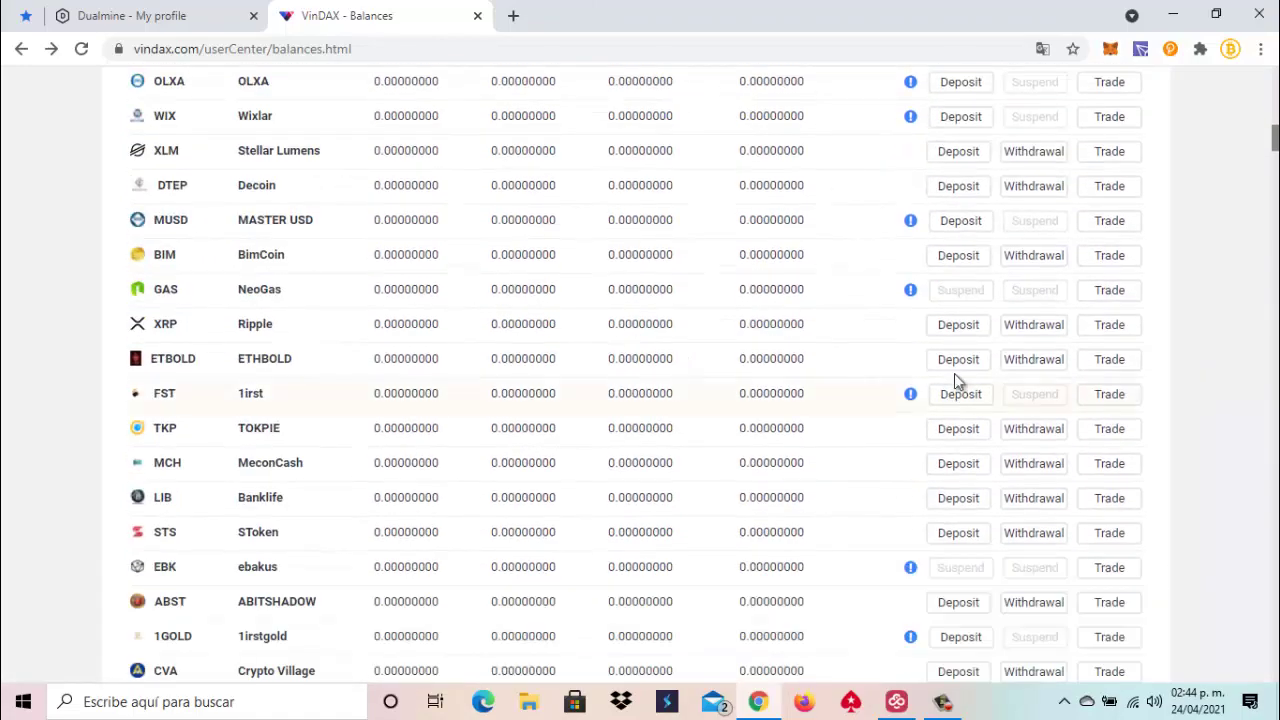
pyautogui.scroll(-6, 869, 375)
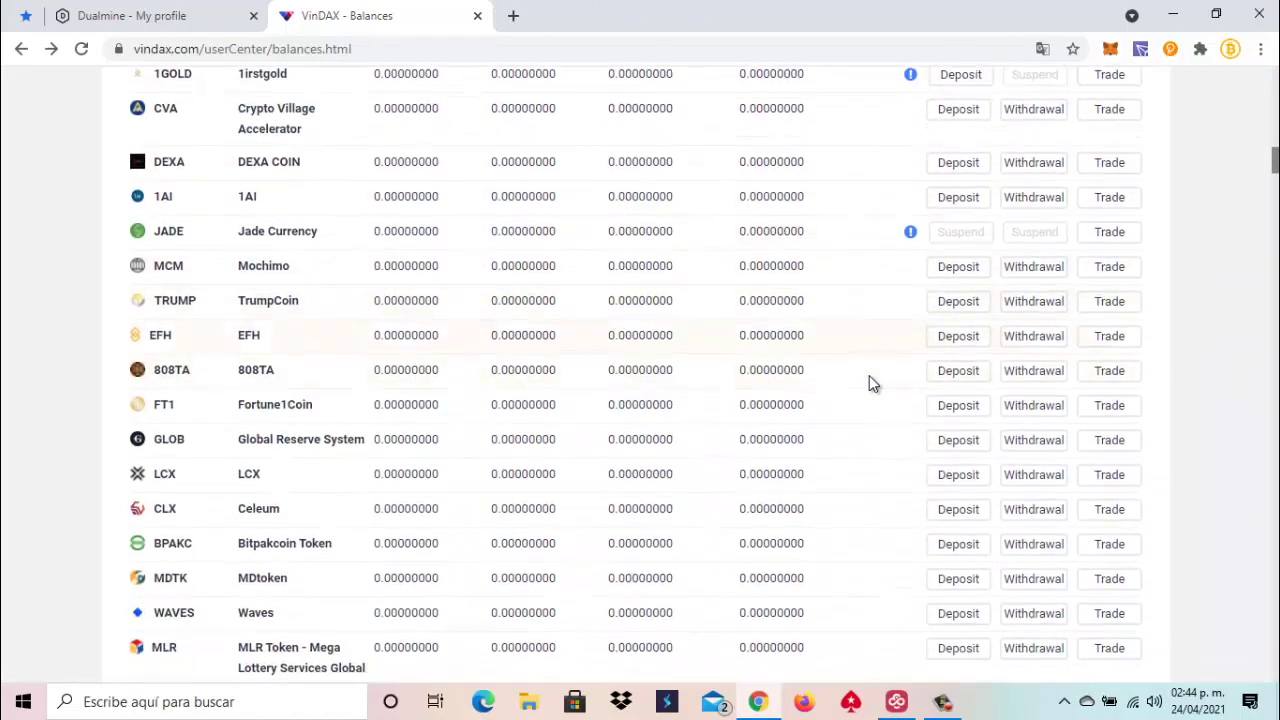
pyautogui.scroll(-5, 1220, 464)
pyautogui.scroll(10, 1220, 464)
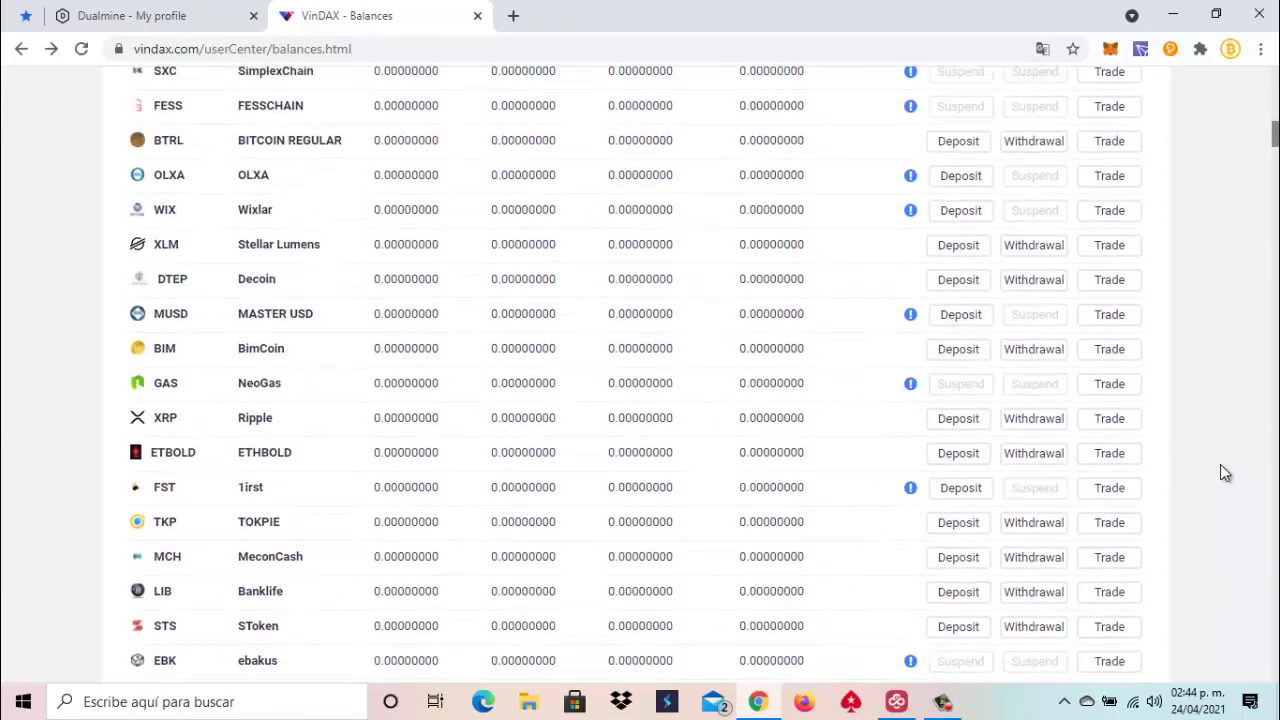
pyautogui.scroll(15, 1220, 464)
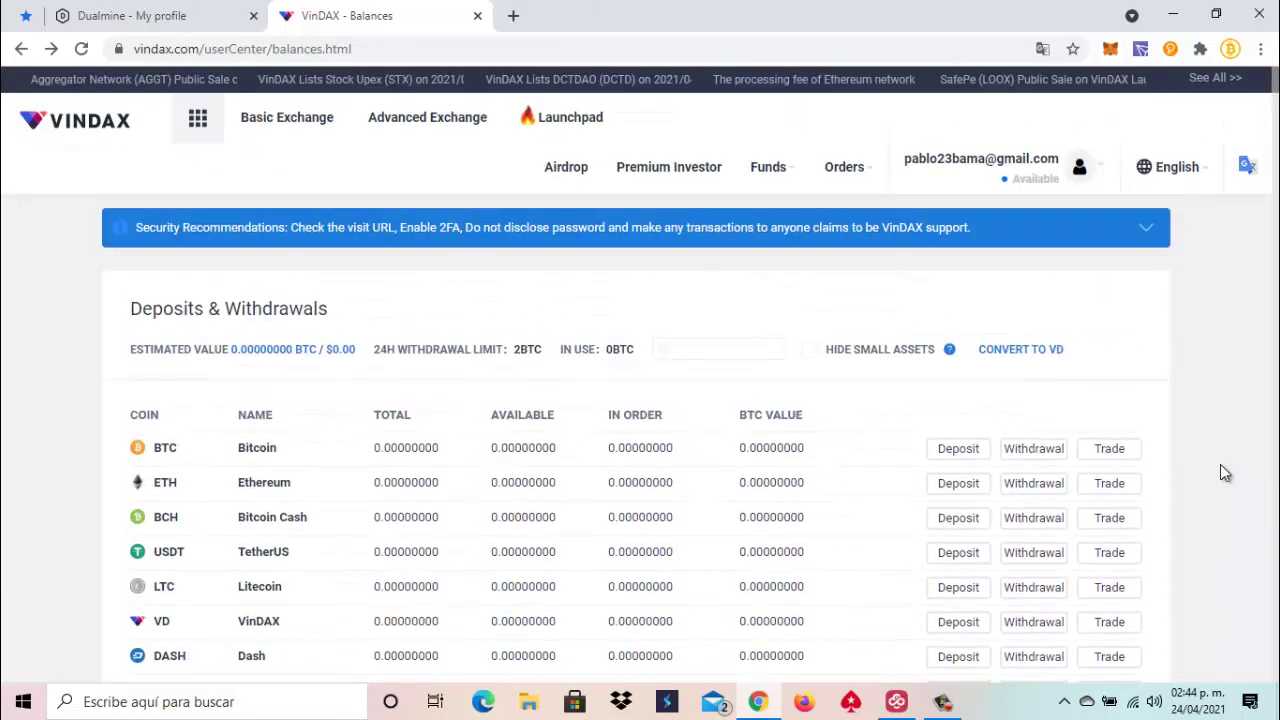